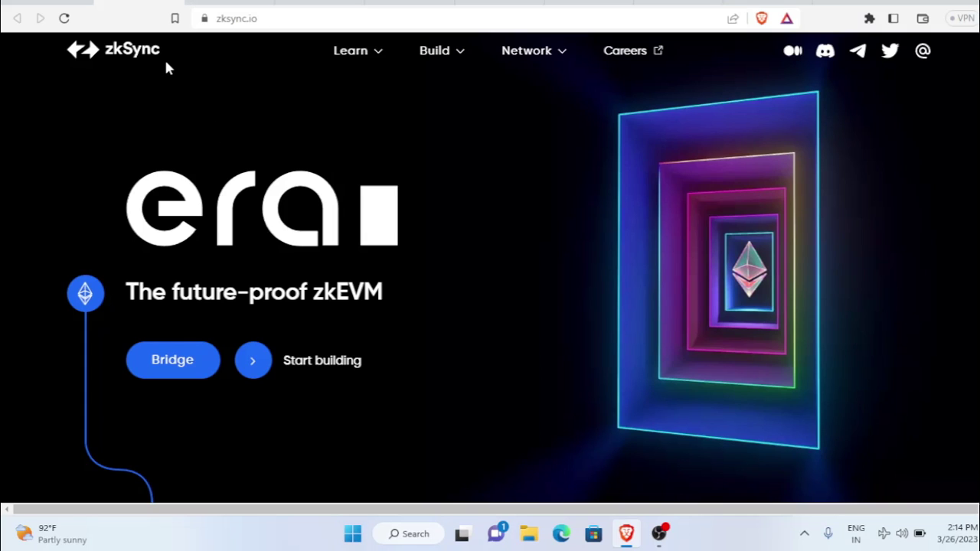
Look through the open zkSync Era, SyncSwap and Mute.Switch pages and return to the zkSync homepage
scroll(166, 69, down, 2)
scroll(460, 308, up, 2)
click(254, 3)
click(321, 3)
click(422, 3)
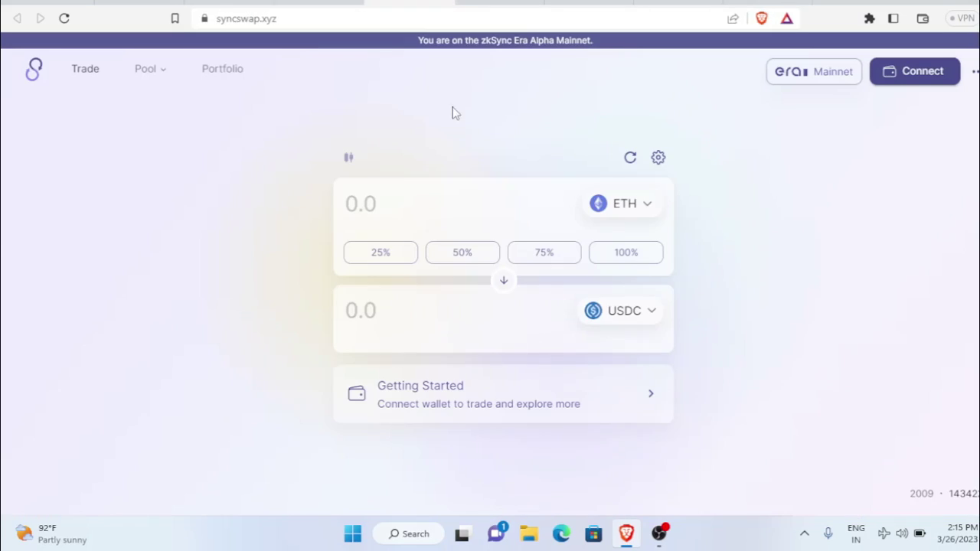
click(501, 3)
click(588, 3)
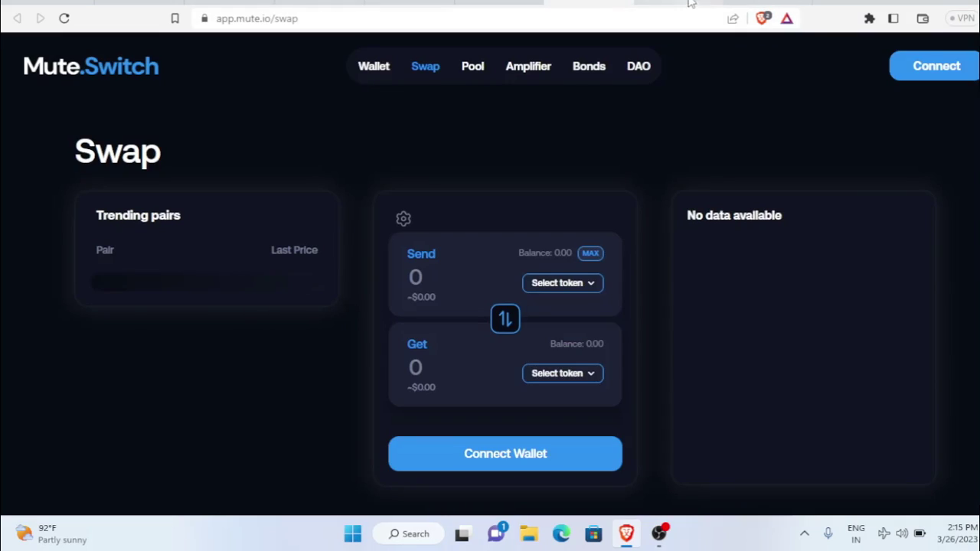
click(139, 3)
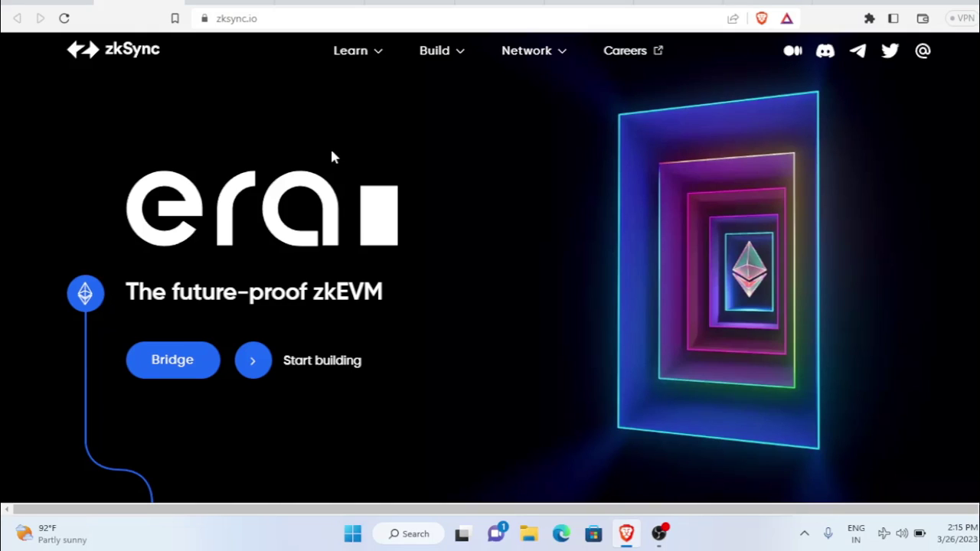
mouse_move(528, 59)
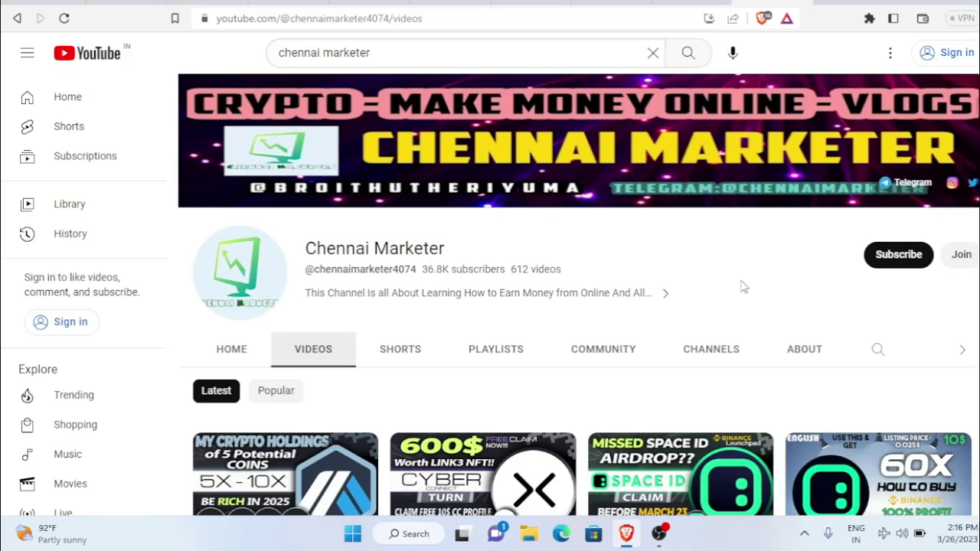
Look through the latest videos on the Chennai Marketer YouTube channel
scroll(740, 284, down, 2)
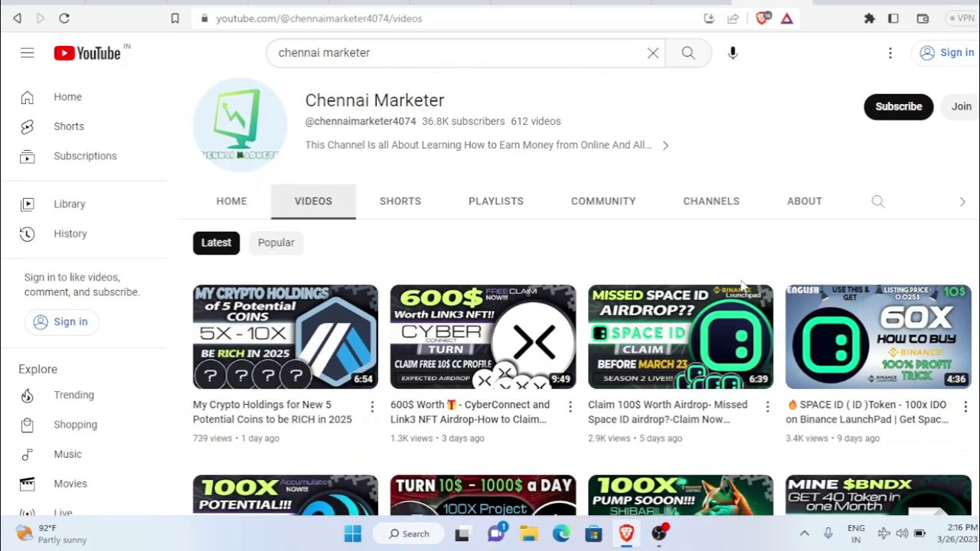
scroll(765, 288, up, 2)
scroll(762, 311, down, 2)
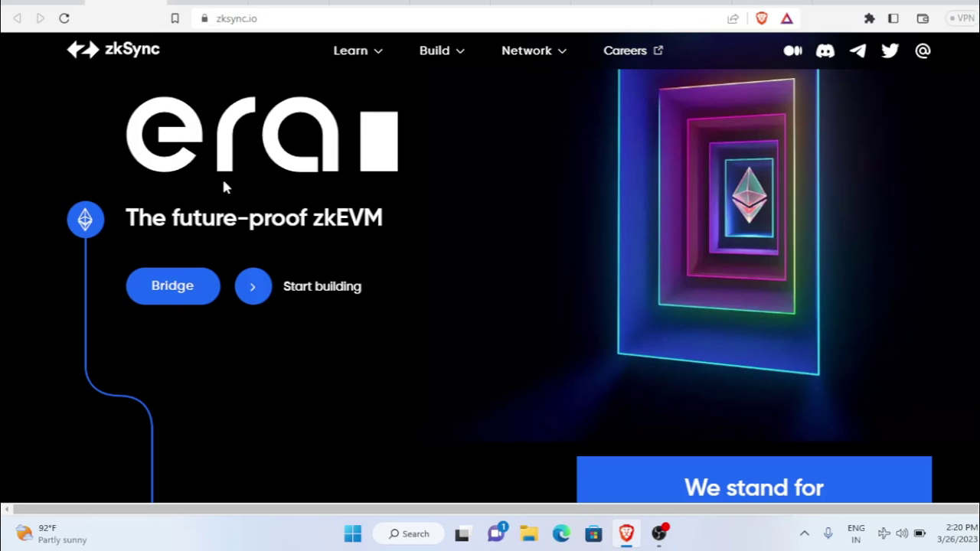
Open the zkSync Era bridge from the zkSync homepage and connect the MetaMask wallet
scroll(225, 176, down, 1)
click(181, 224)
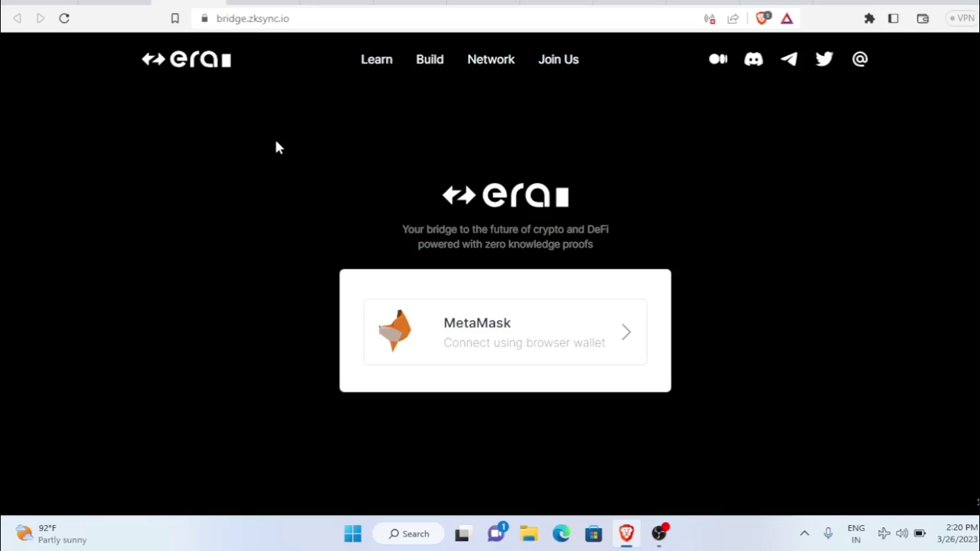
click(571, 341)
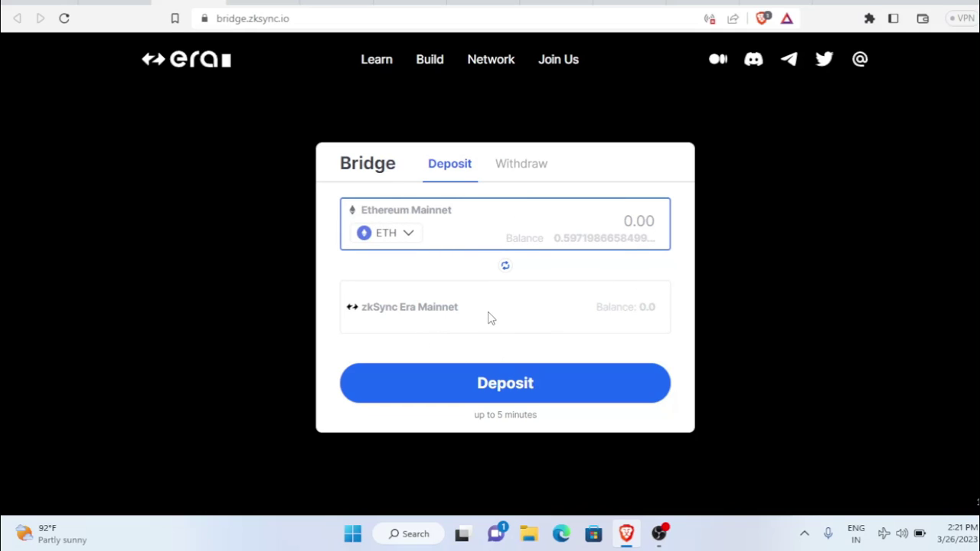
Submit a bridge deposit of 0.3 ETH from Ethereum Mainnet to zkSync Era Mainnet
click(642, 221)
text(0.3)
click(689, 229)
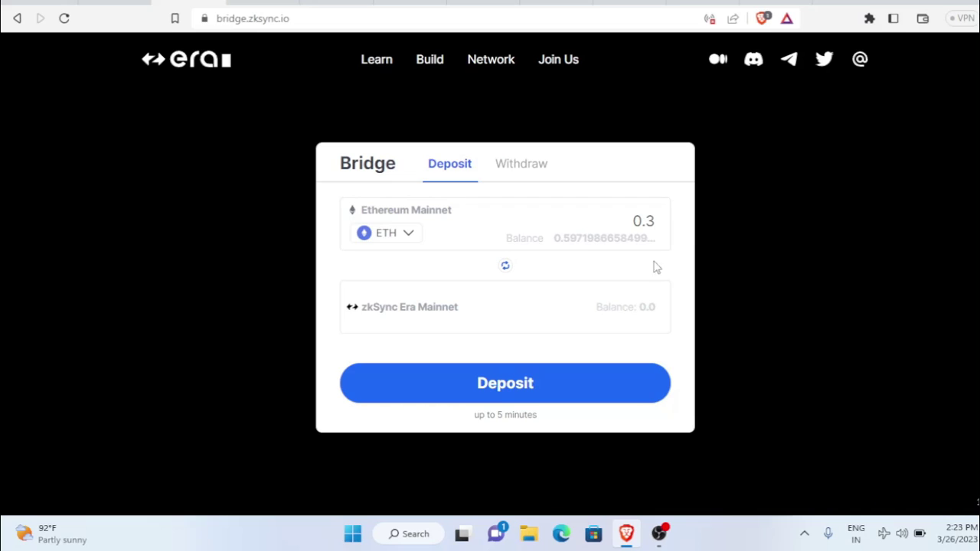
click(543, 376)
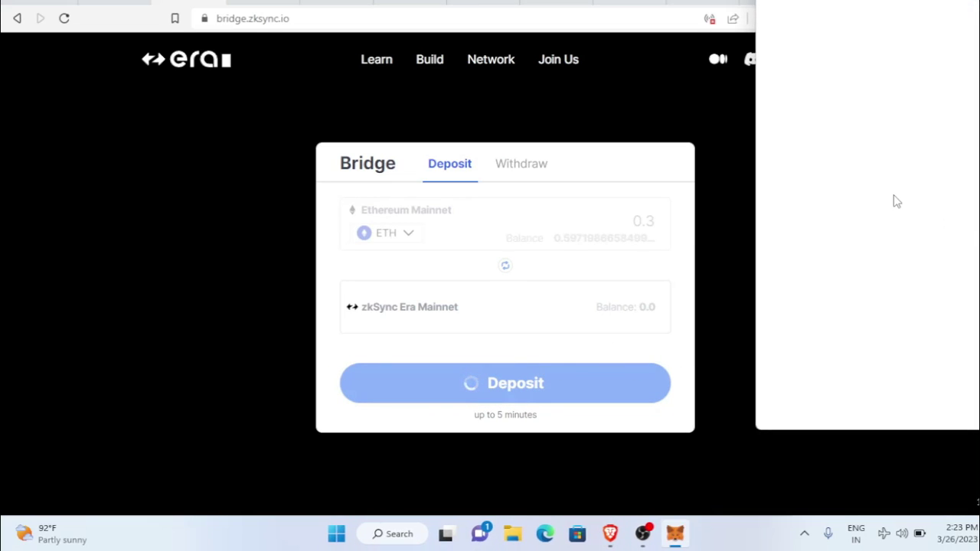
Review the deposit amount and gas fee in the MetaMask request and confirm the transaction
scroll(833, 215, down, 2)
drag(954, 194, 979, 194)
click(969, 200)
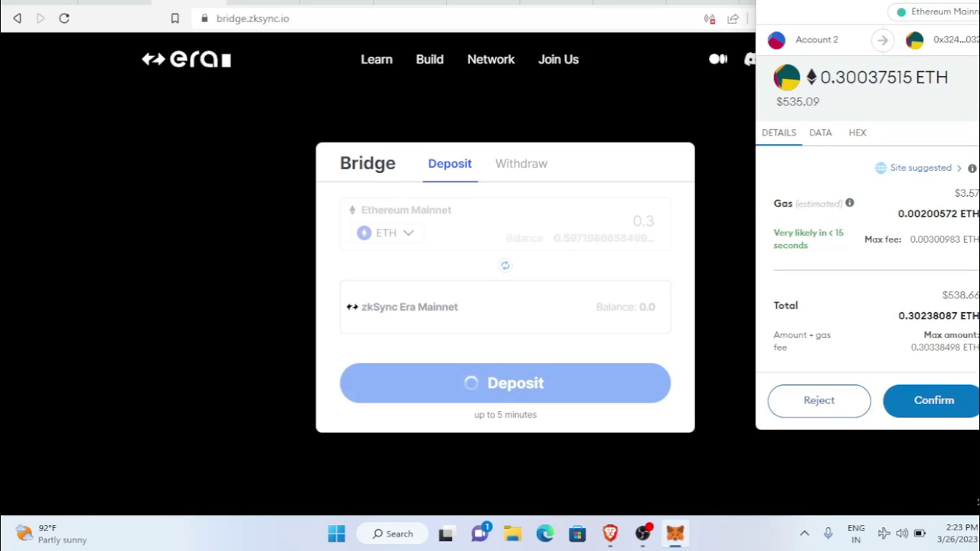
scroll(822, 169, up, 2)
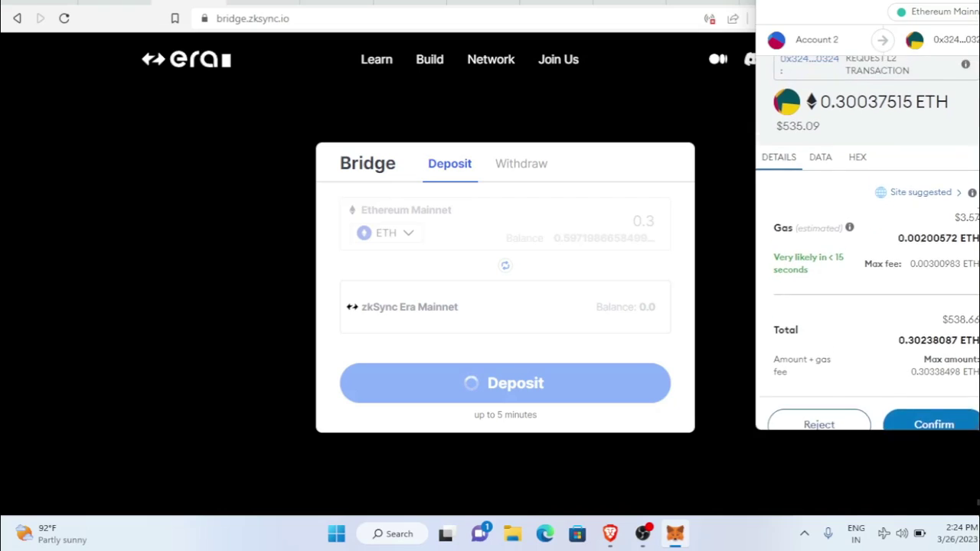
drag(851, 175, 760, 172)
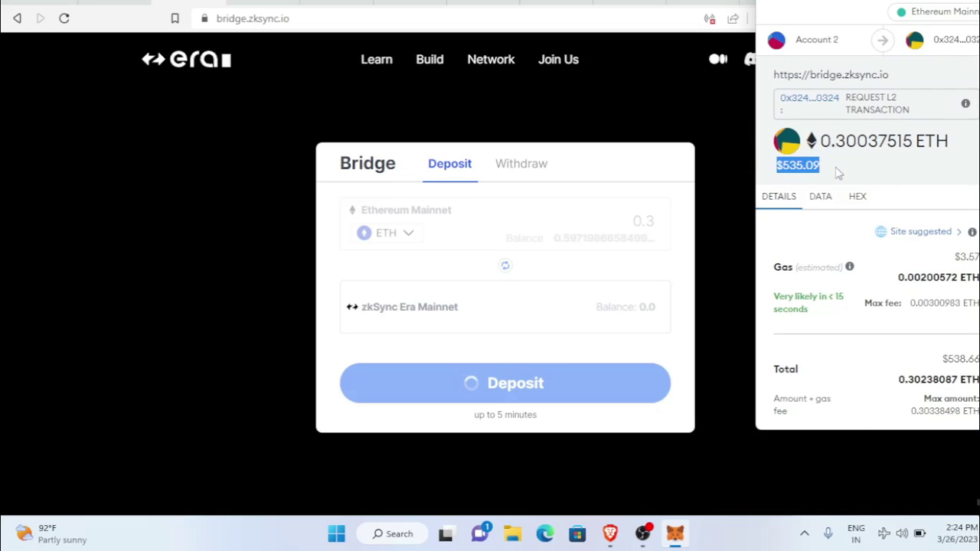
click(852, 176)
scroll(853, 176, down, 1)
scroll(852, 176, down, 2)
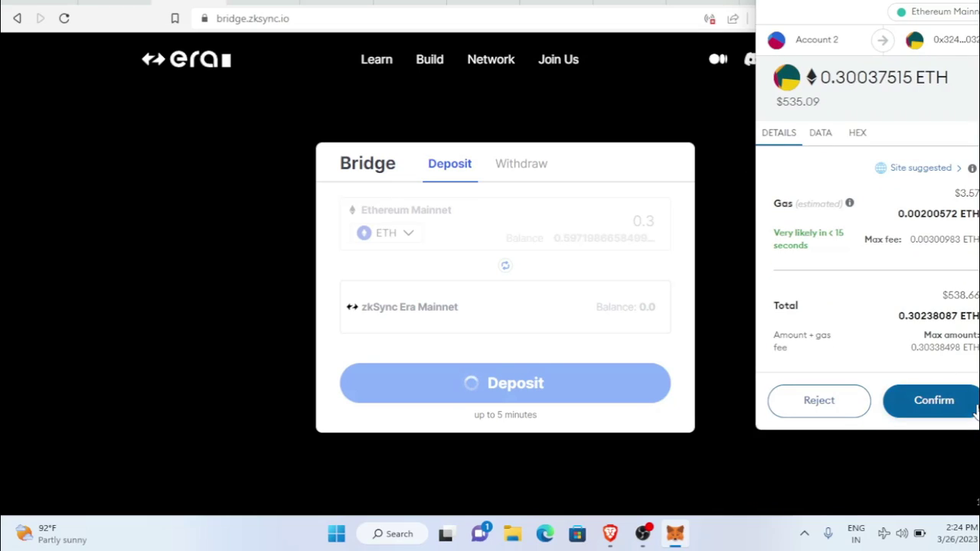
click(939, 406)
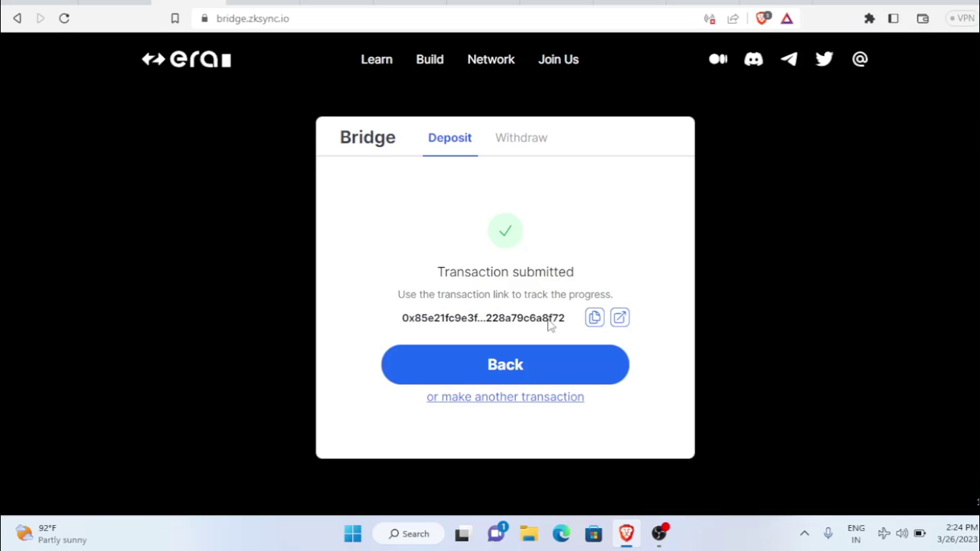
Return from the submitted transaction to the bridge form and check the zkSync Era Mainnet balance
drag(426, 276, 565, 294)
click(591, 280)
click(520, 366)
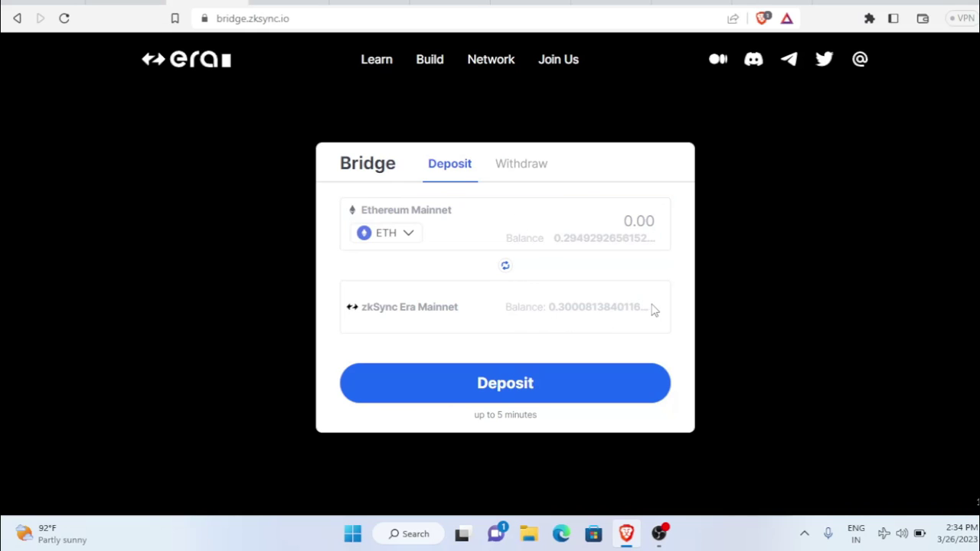
drag(652, 309, 543, 308)
Request a bridge withdrawal of 0.1 ETH from zkSync Era Mainnet to Ethereum Mainnet
click(531, 165)
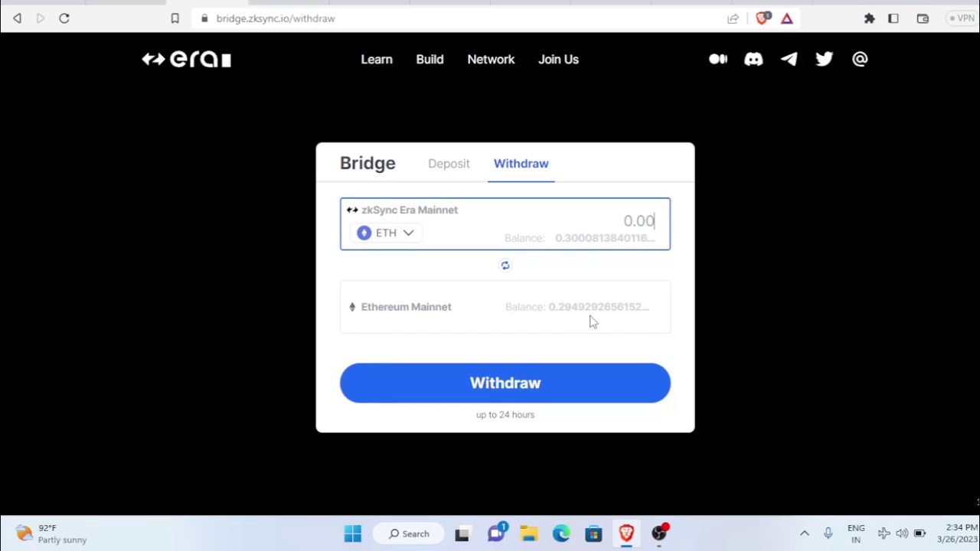
click(594, 310)
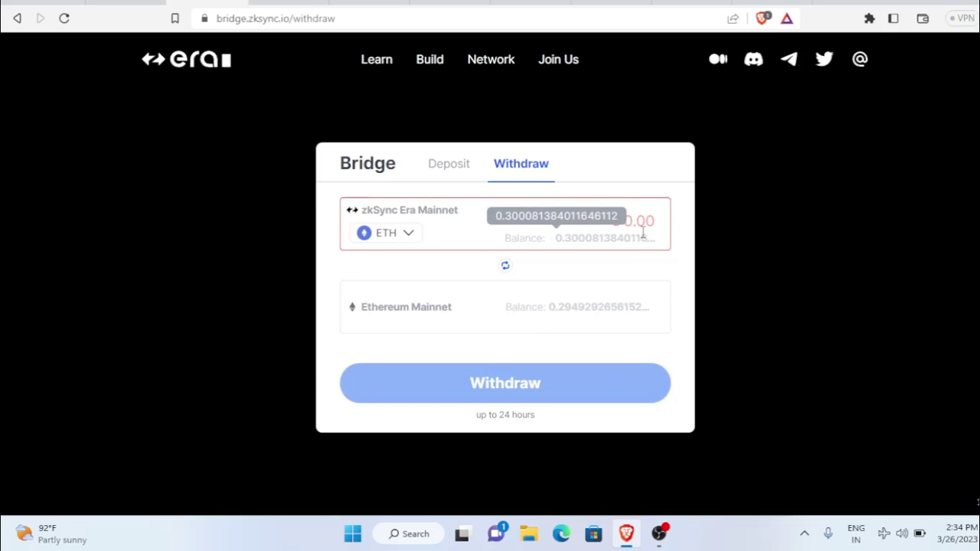
click(540, 389)
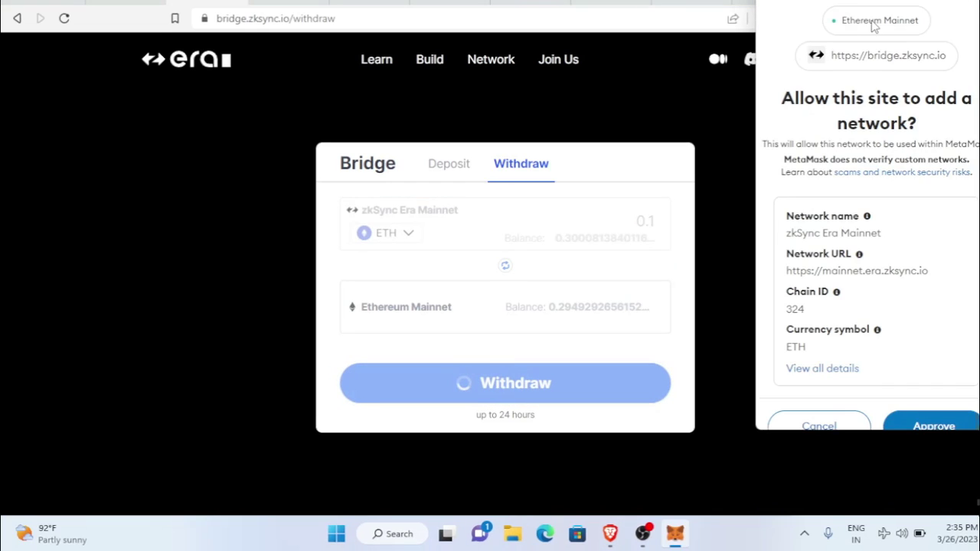
Approve adding the zkSync Era Mainnet network in MetaMask and switch the wallet to it
scroll(936, 157, down, 1)
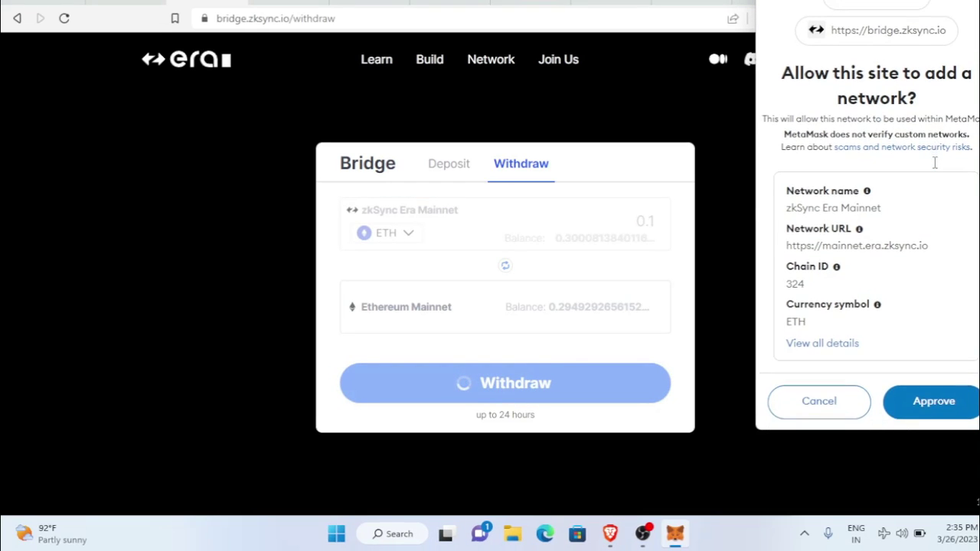
click(934, 404)
click(971, 405)
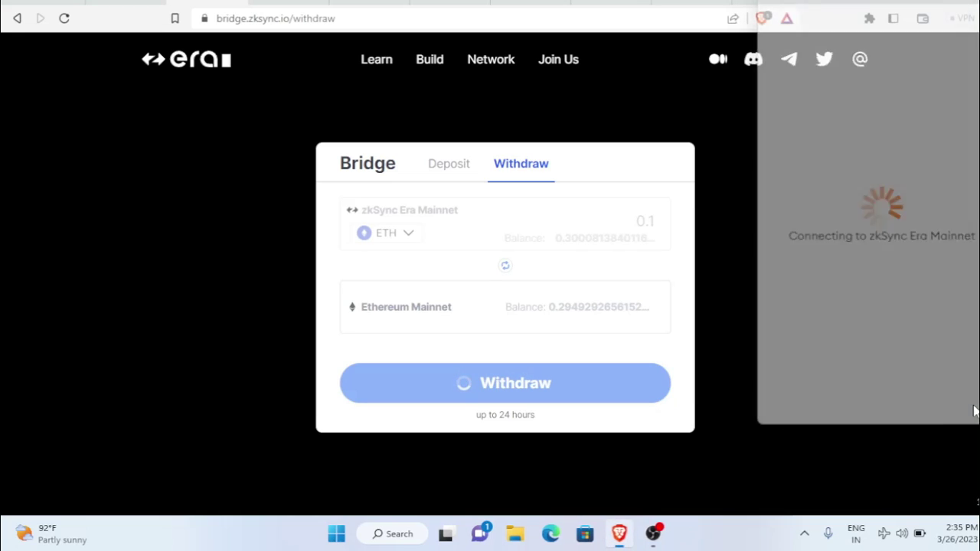
Check the account's ETH balance on zkSync Era Mainnet in the MetaMask wallet
click(846, 19)
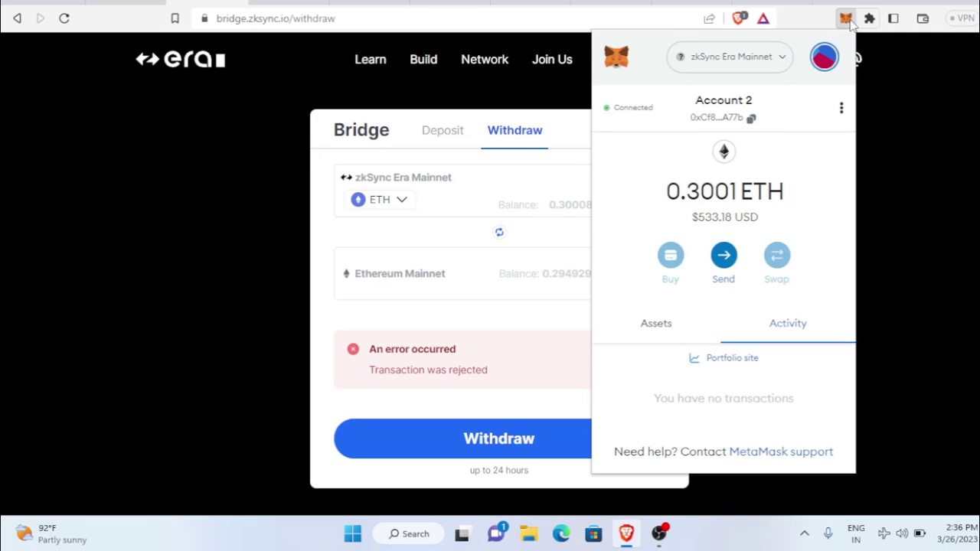
drag(758, 218, 646, 191)
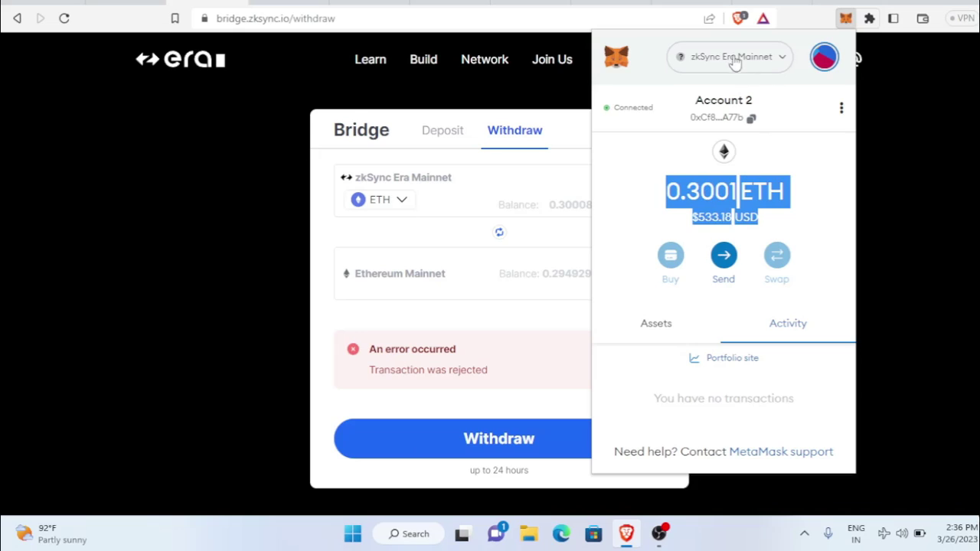
click(737, 211)
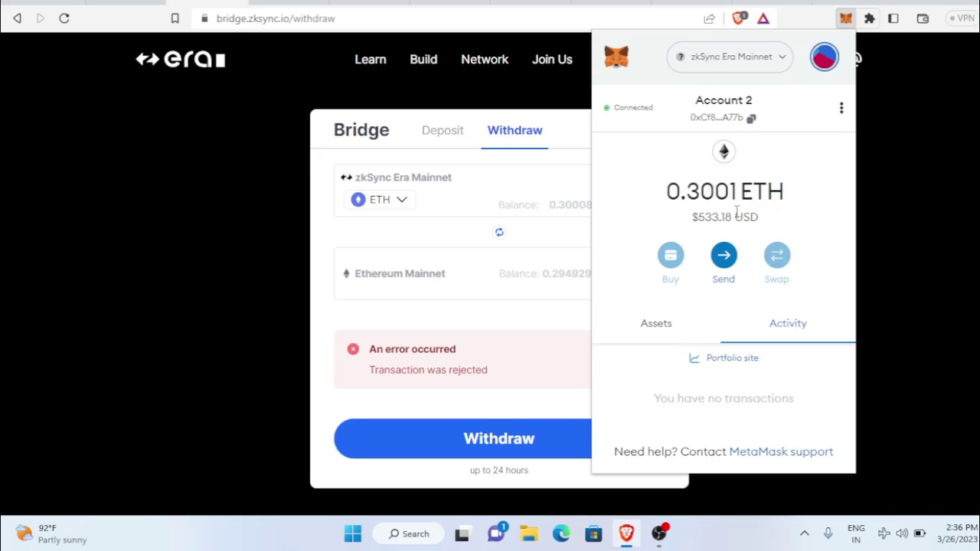
click(912, 188)
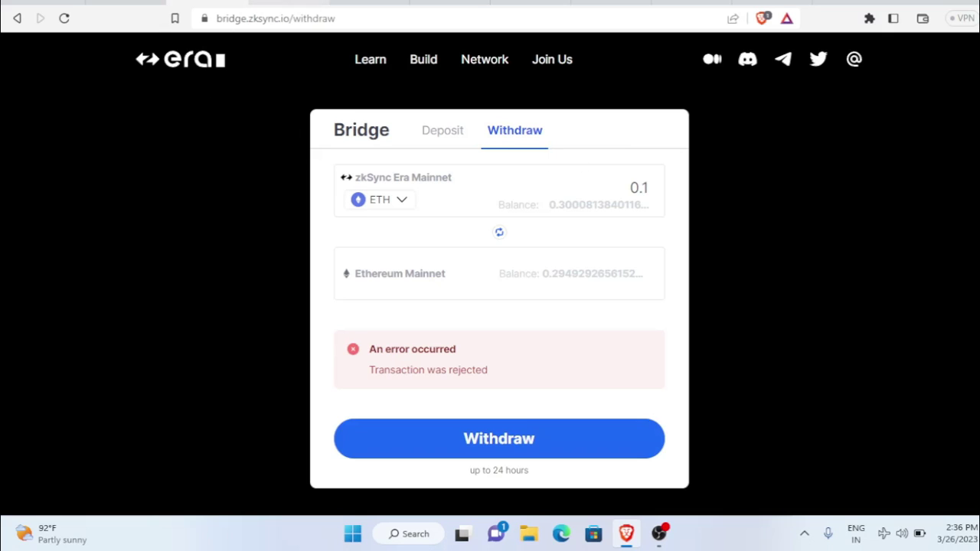
Compare the Orbiter bridge page with the zkSync Era withdrawal page, ending on Orbiter
click(285, 3)
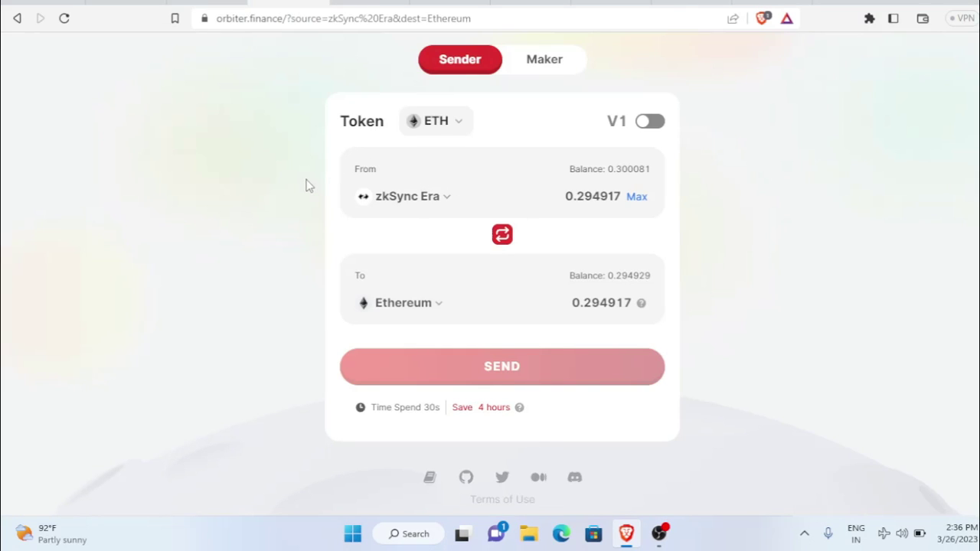
scroll(673, 260, up, 1)
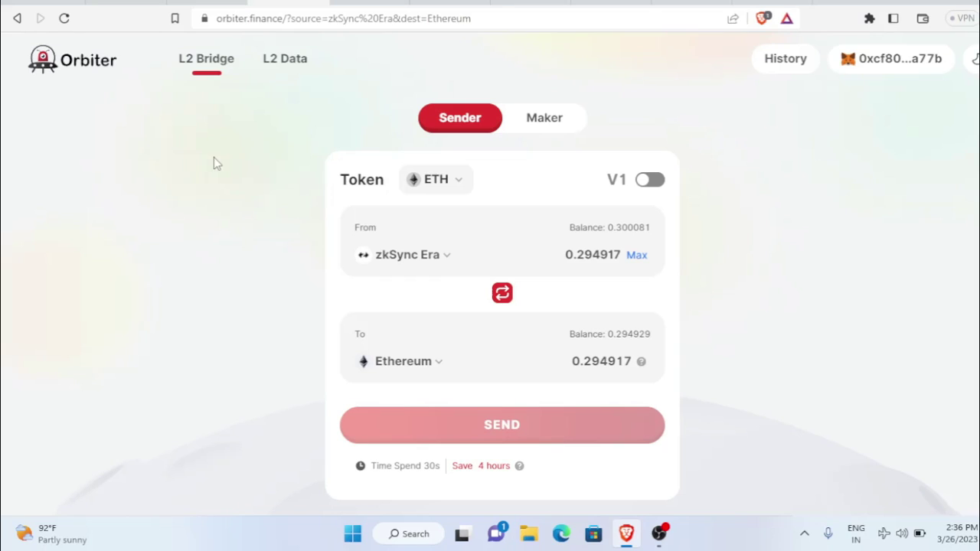
click(206, 2)
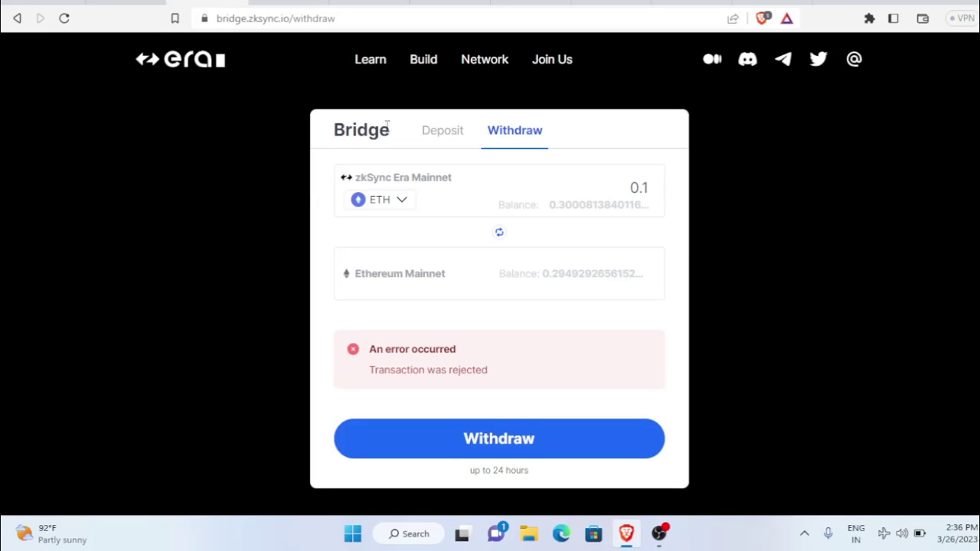
click(257, 4)
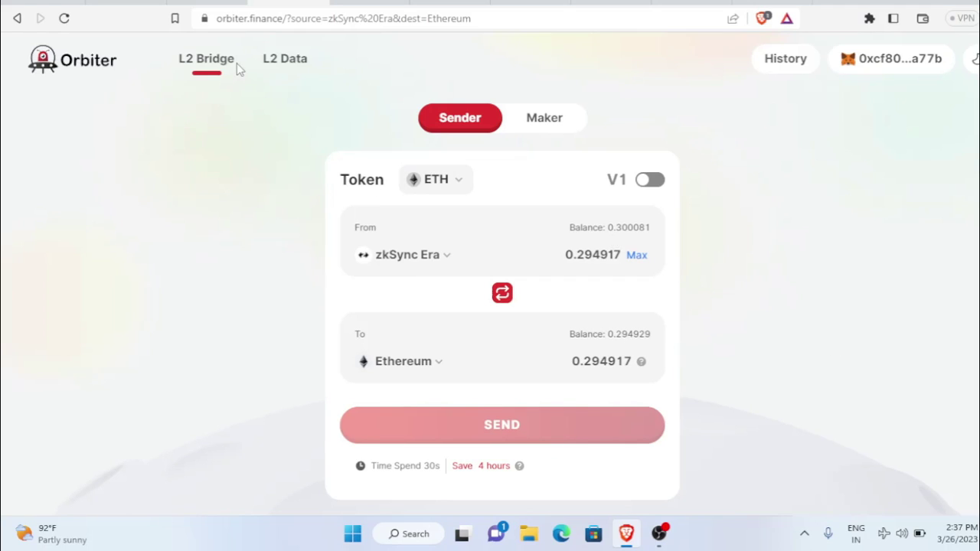
Submit a transfer of 0.1 ETH from Ethereum to zkSync Era, reversing the preset transfer direction
scroll(309, 179, down, 1)
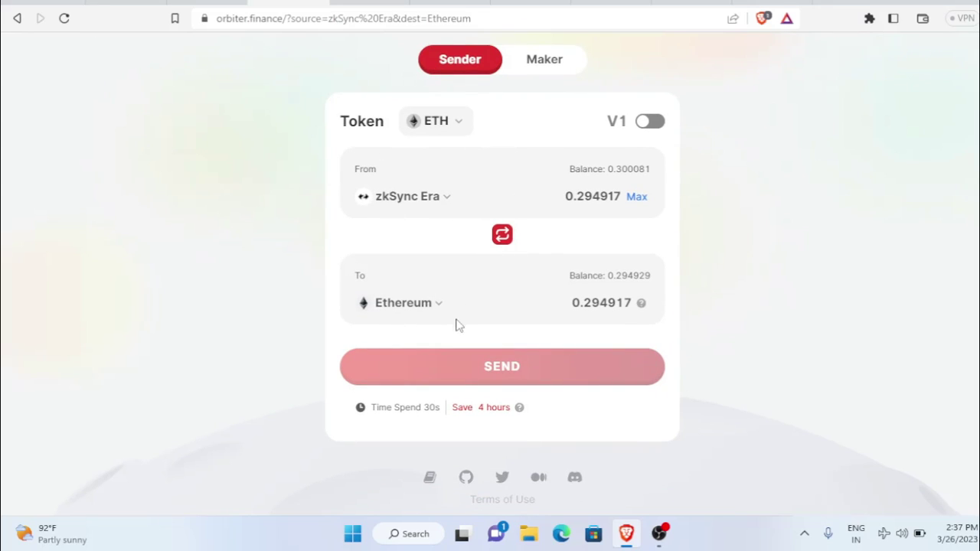
click(504, 237)
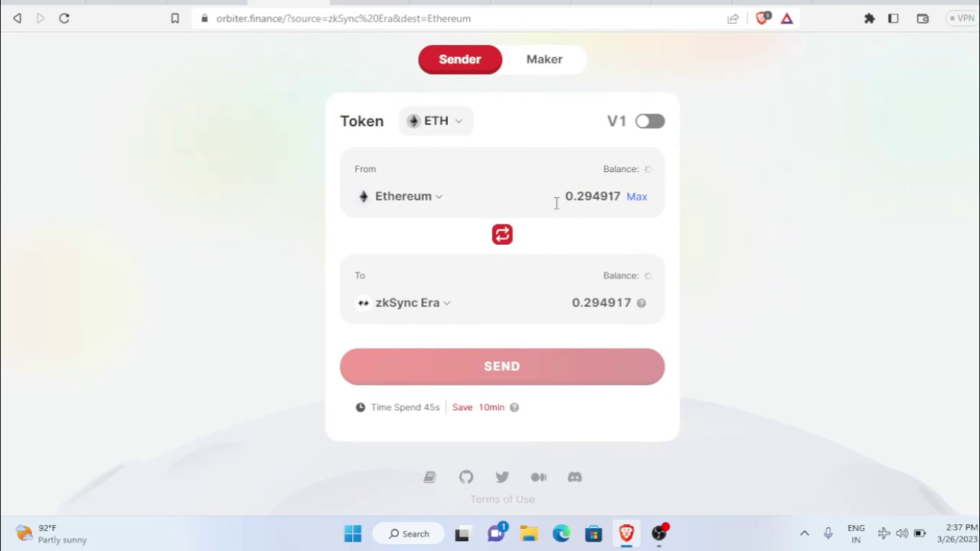
drag(557, 203, 631, 201)
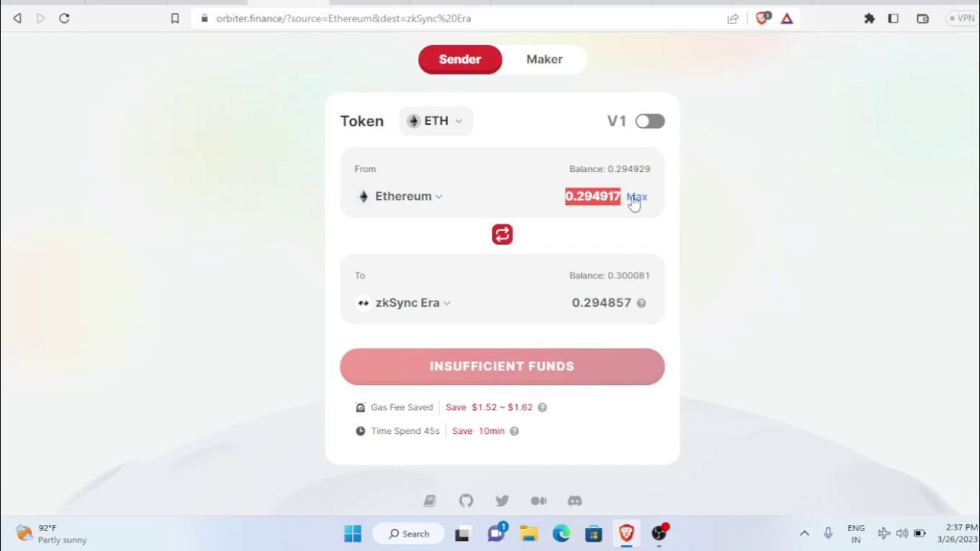
text(0.)
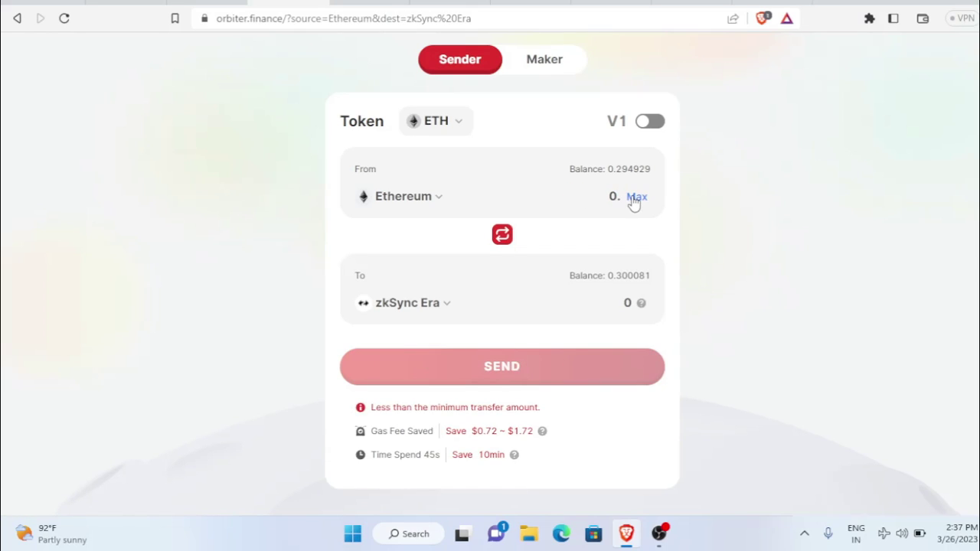
text(1)
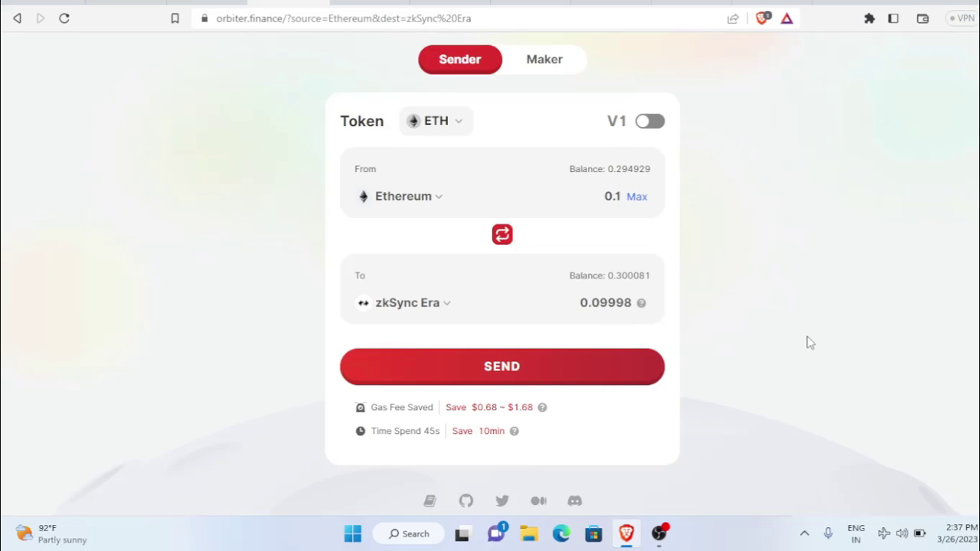
scroll(602, 354, down, 1)
click(601, 351)
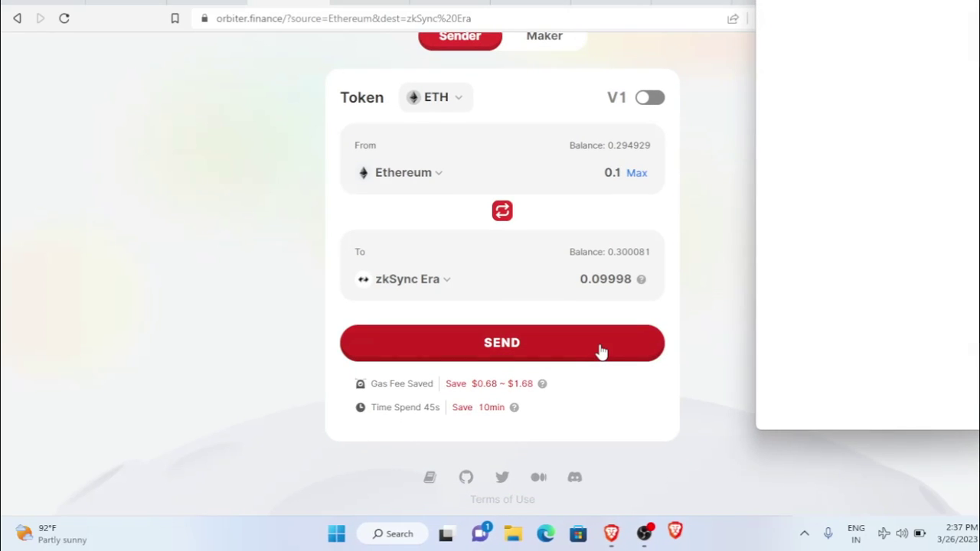
Confirm the Orbiter transfer from Ethereum to zkSync Era and approve sending 0.1013 ETH in MetaMask after checking the gas fee
click(971, 401)
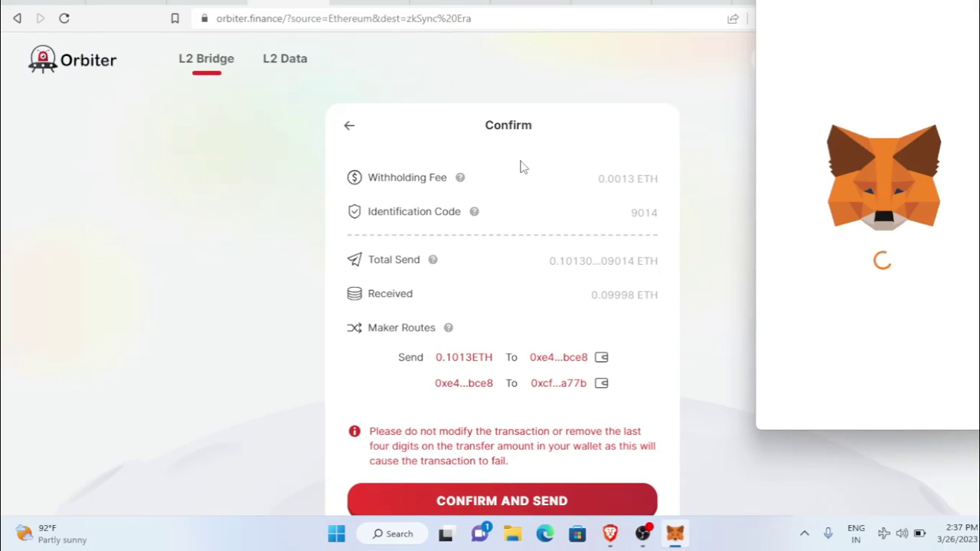
scroll(518, 167, down, 2)
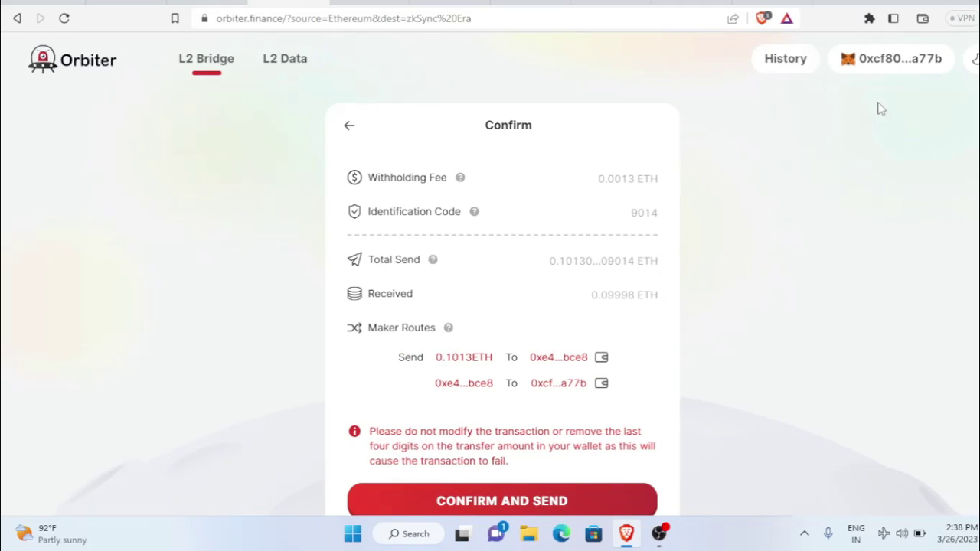
scroll(827, 184, down, 2)
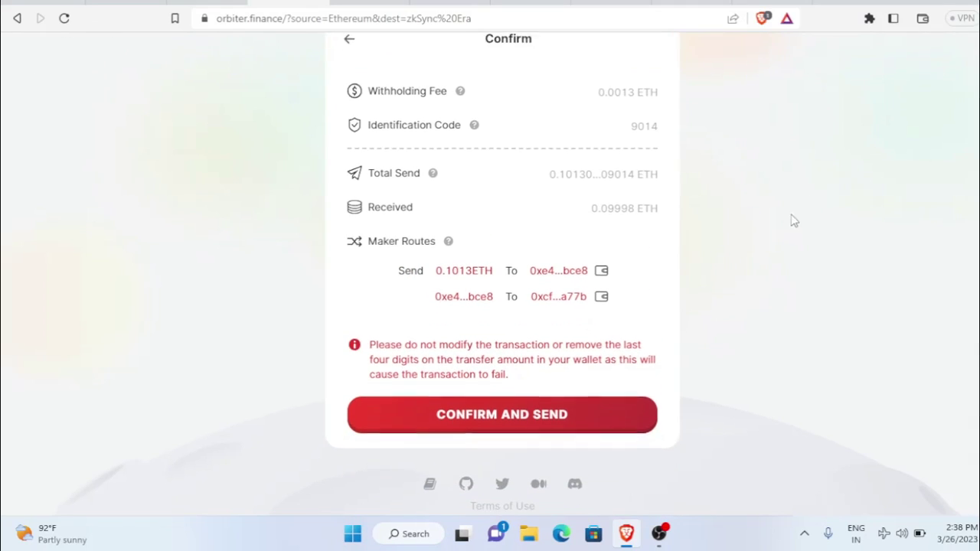
click(622, 414)
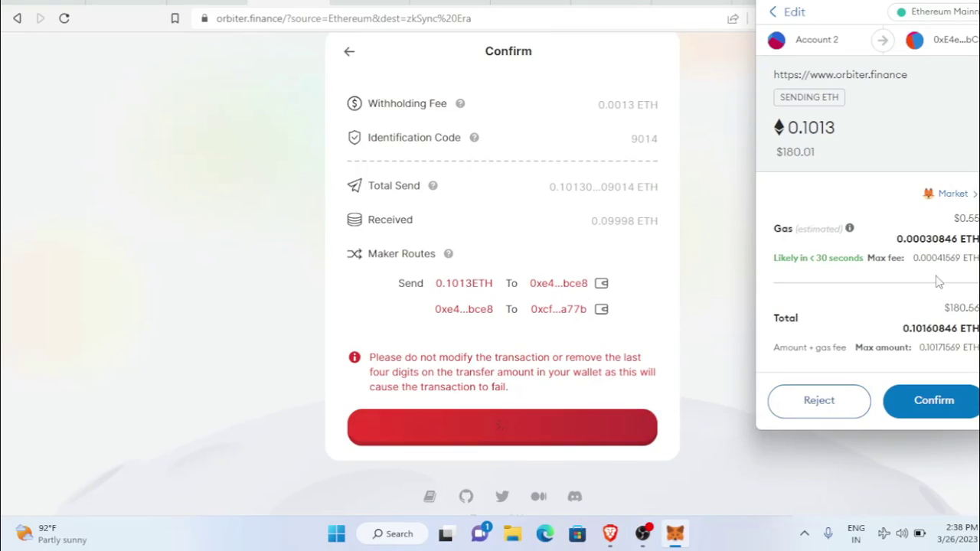
double_click(959, 219)
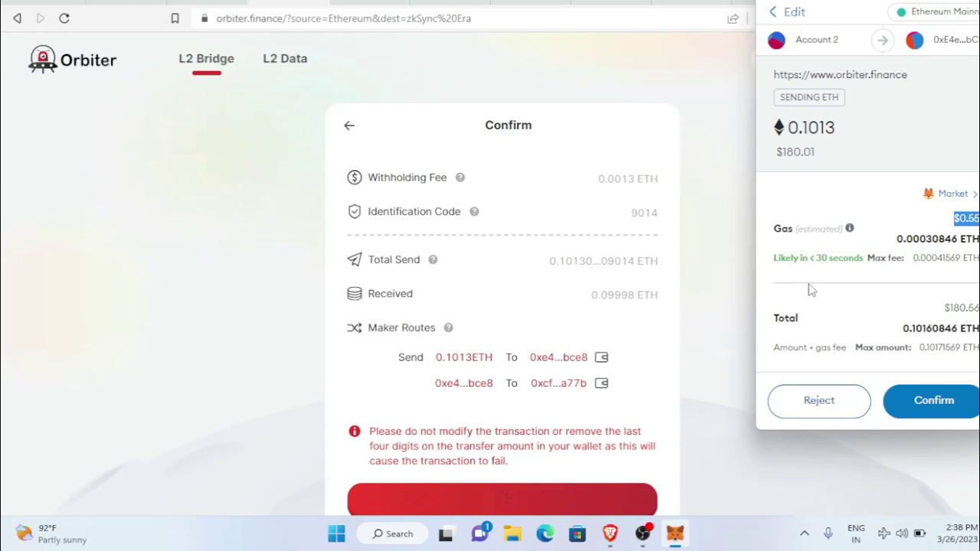
click(946, 406)
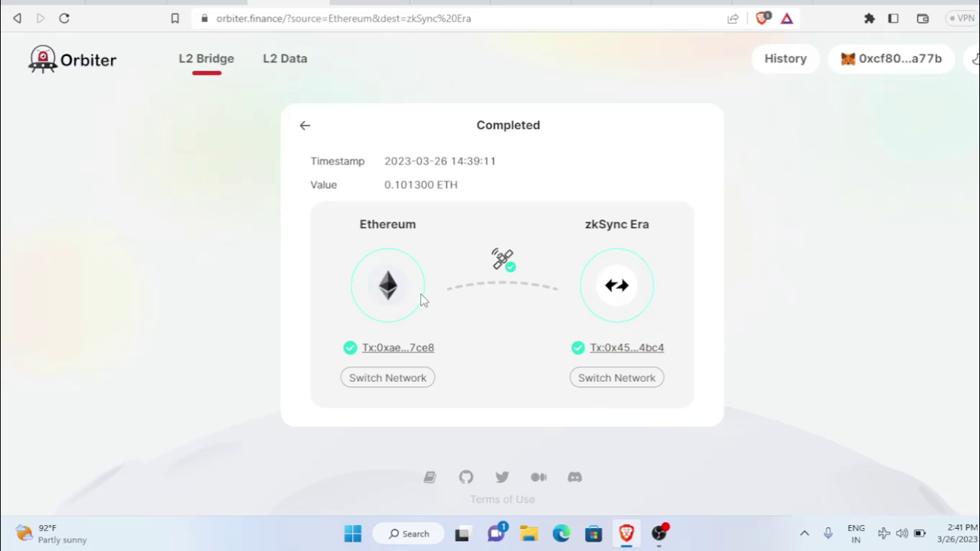
Switch to rhino.fi, dismiss the free-bridging offer, and connect the wallet
click(347, 6)
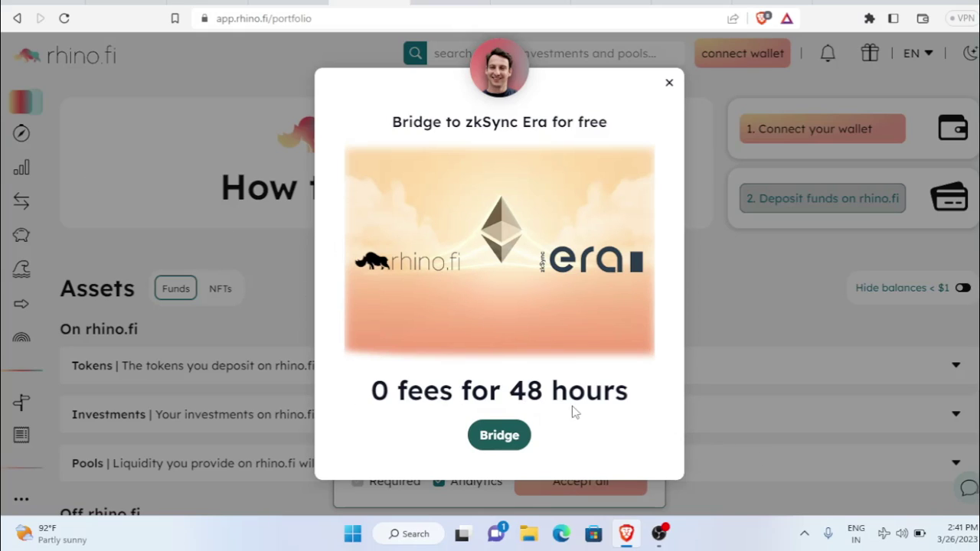
click(668, 83)
scroll(665, 226, down, 1)
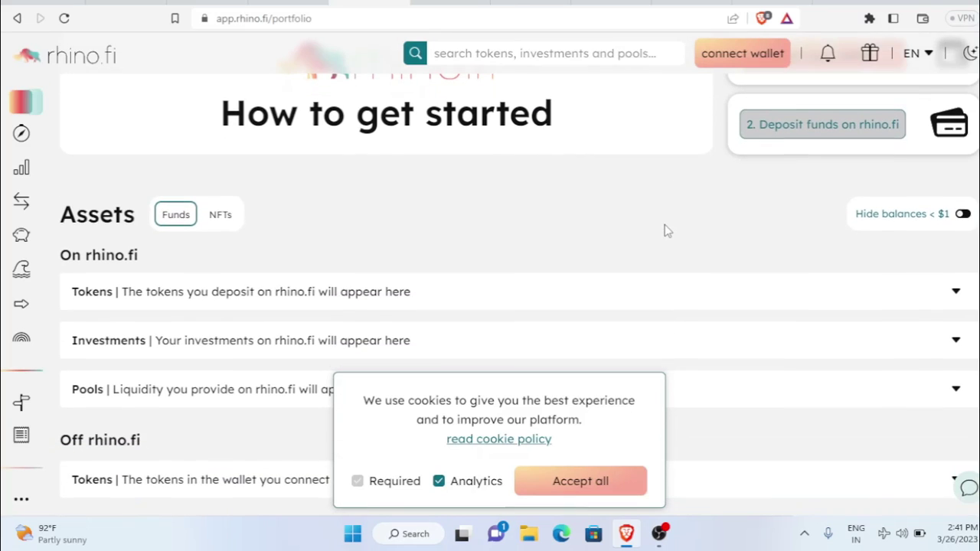
scroll(674, 256, up, 1)
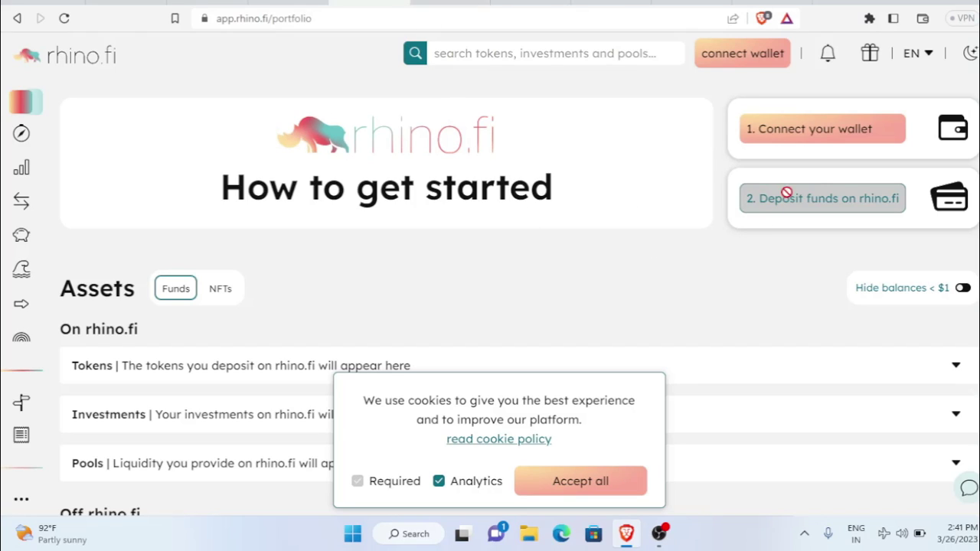
click(819, 145)
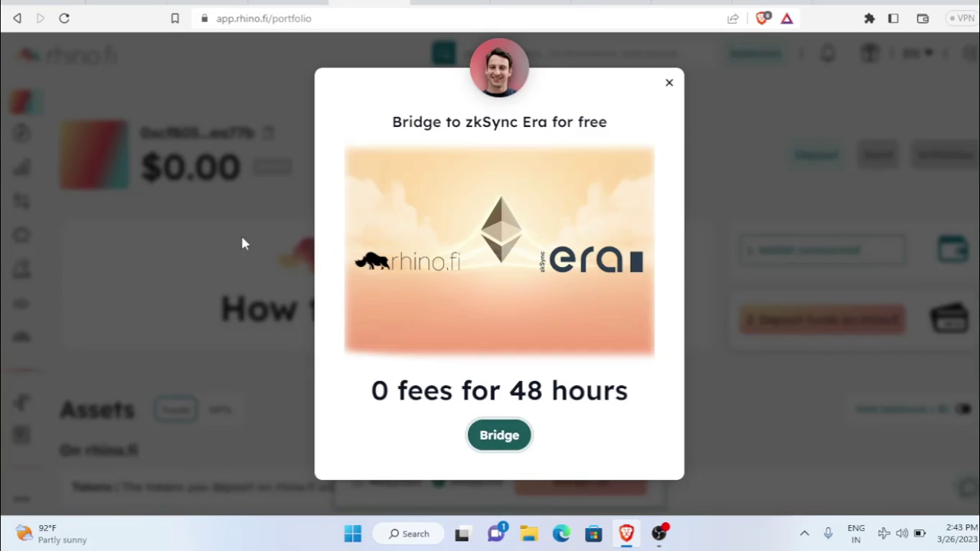
Open rhino.fi's ETH bridge for zkSync and review its deposit and withdrawal sections
click(501, 435)
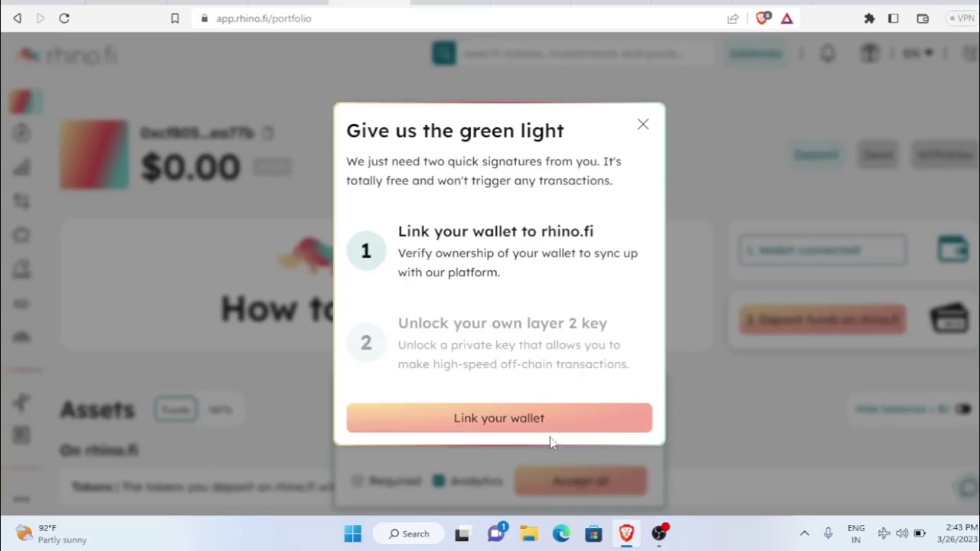
scroll(556, 307, down, 1)
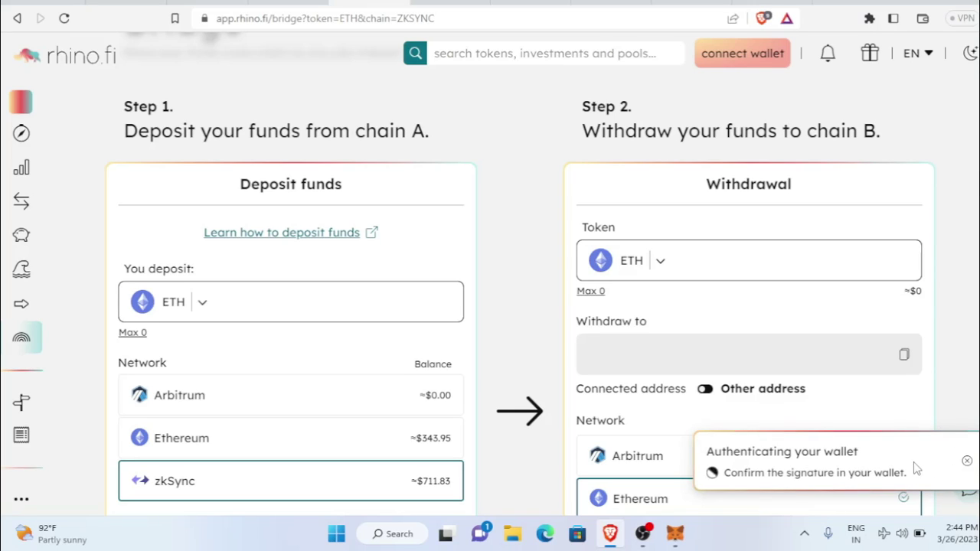
scroll(805, 374, down, 2)
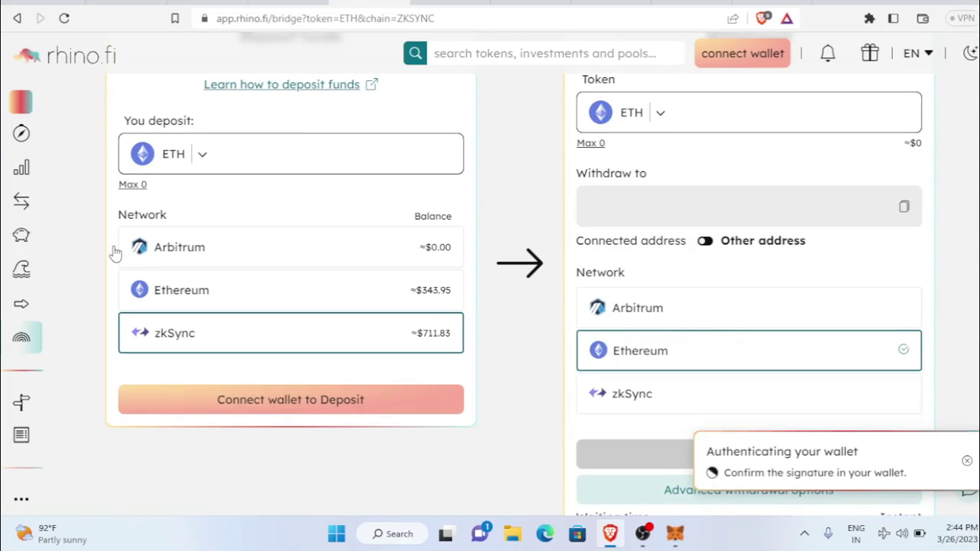
scroll(323, 349, up, 1)
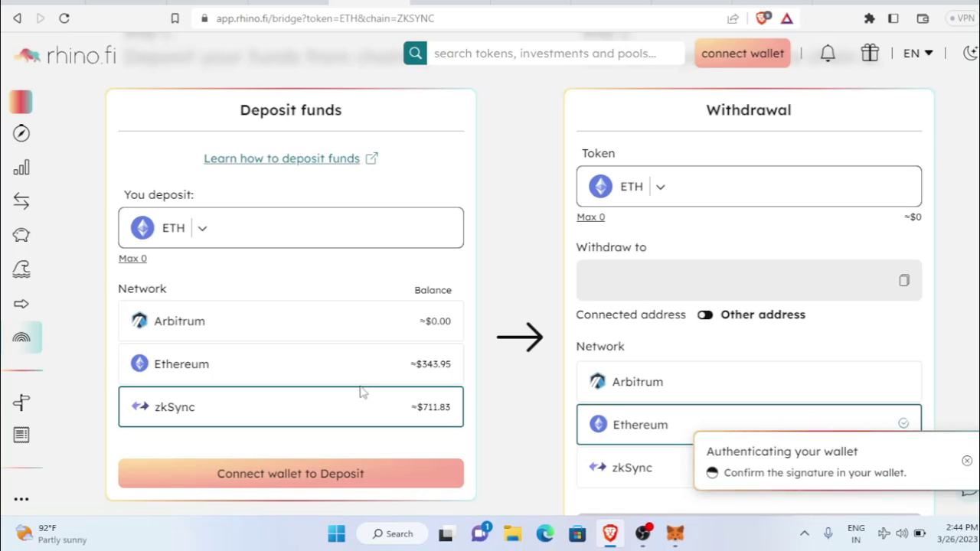
scroll(363, 392, up, 2)
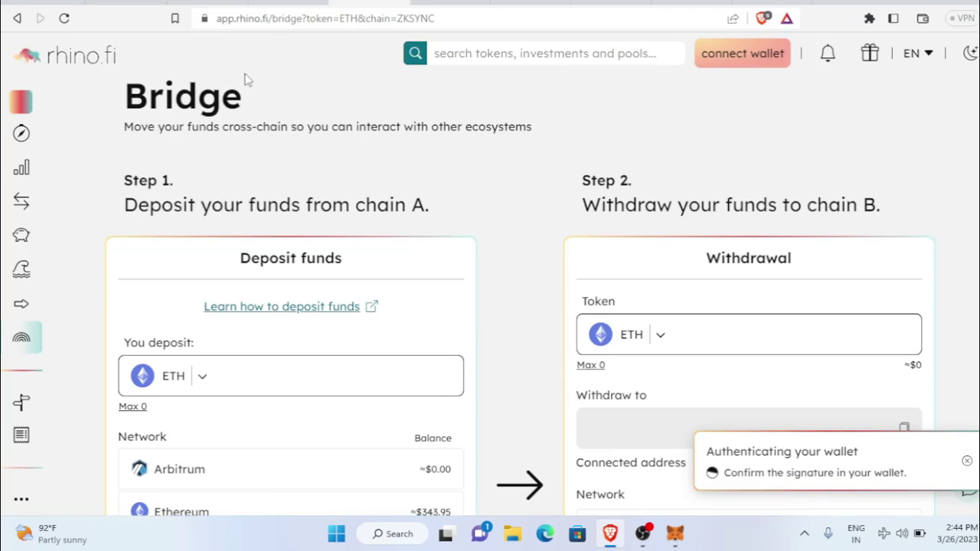
Switch to SyncSwap, connect the Ethereum Wallet, and sign the pending rhino.fi signature request in MetaMask
click(348, 9)
click(943, 76)
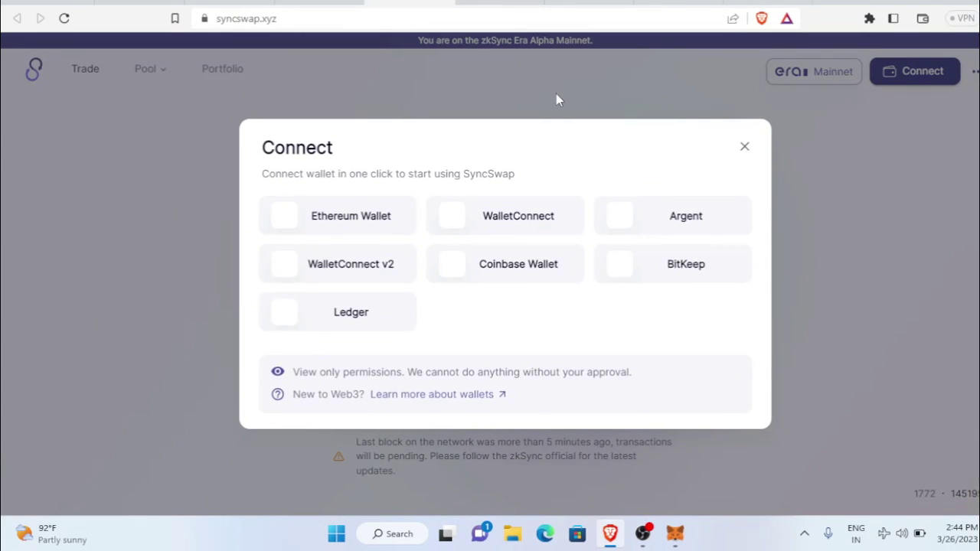
click(397, 219)
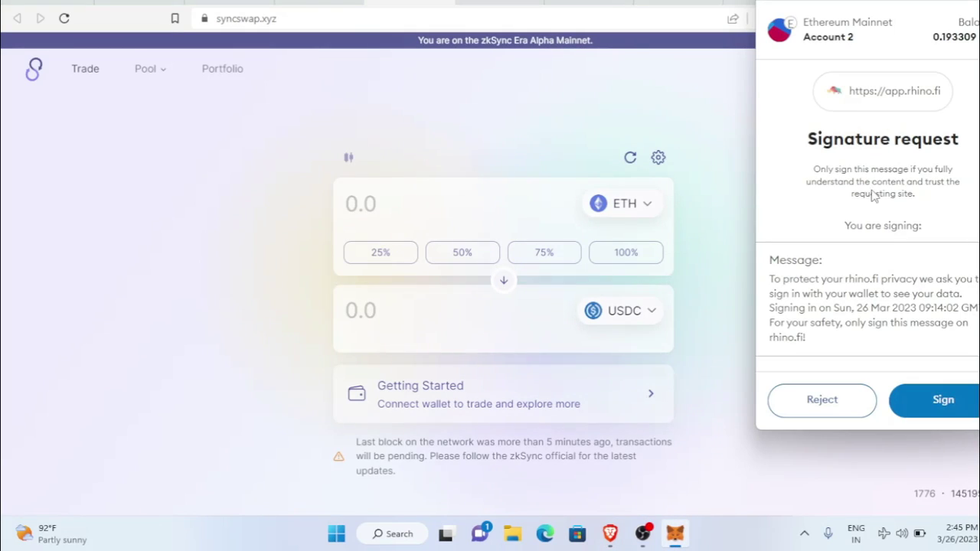
click(959, 416)
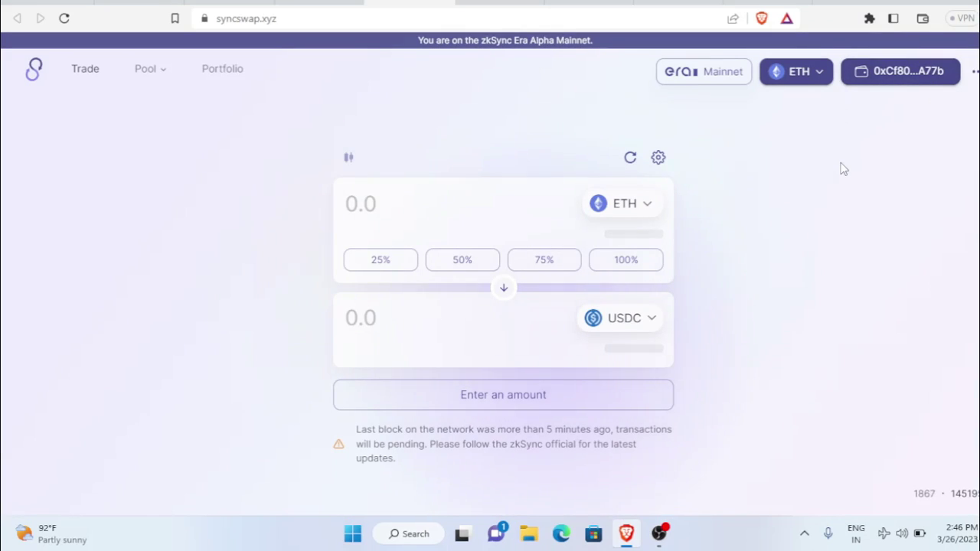
scroll(840, 168, down, 2)
scroll(840, 168, up, 2)
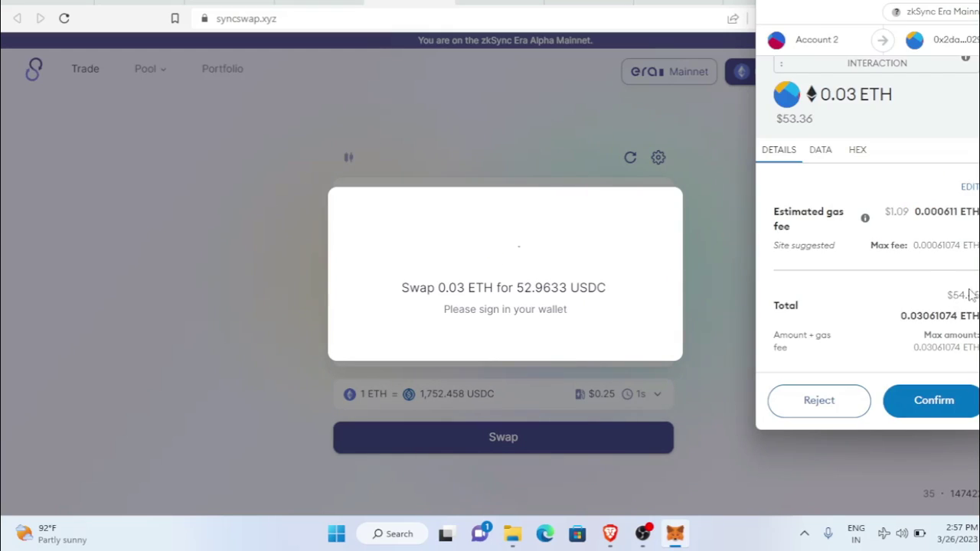
Check the estimated gas fee for swapping 0.03 ETH to USDC on SyncSwap and dismiss the rejected request
double_click(896, 212)
click(934, 237)
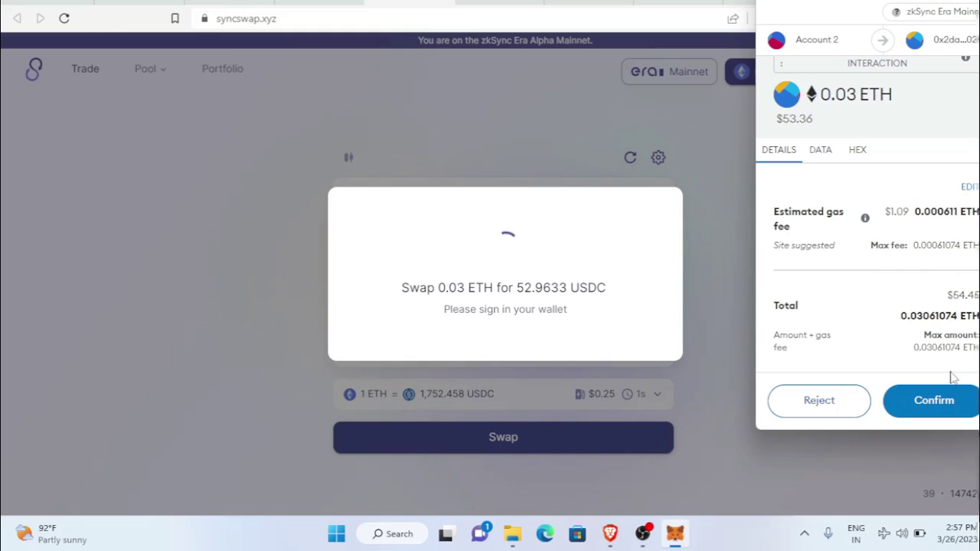
scroll(911, 306, up, 1)
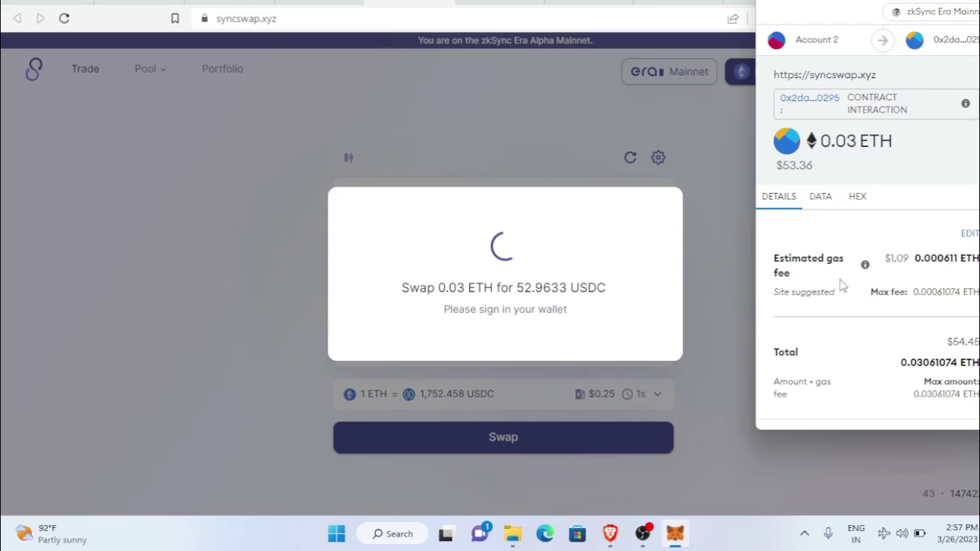
click(720, 247)
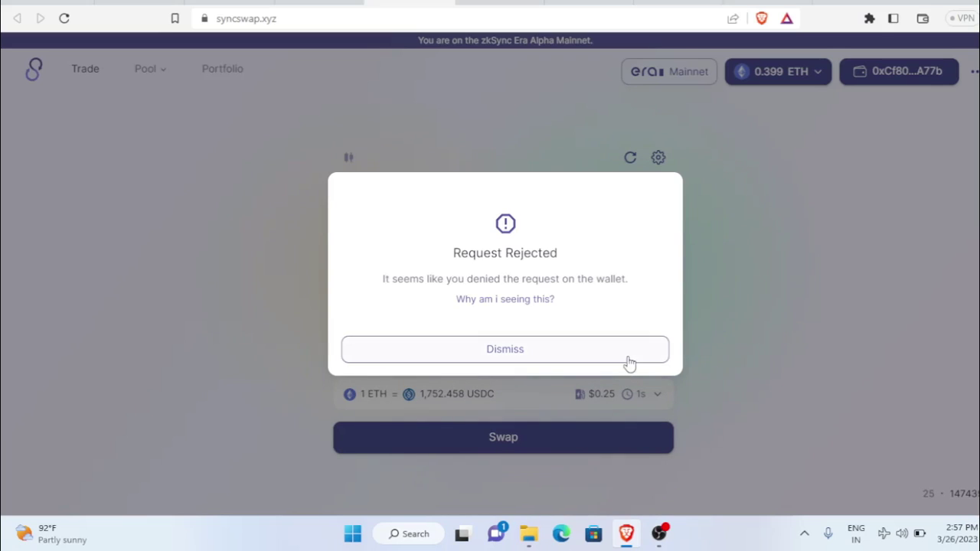
click(733, 367)
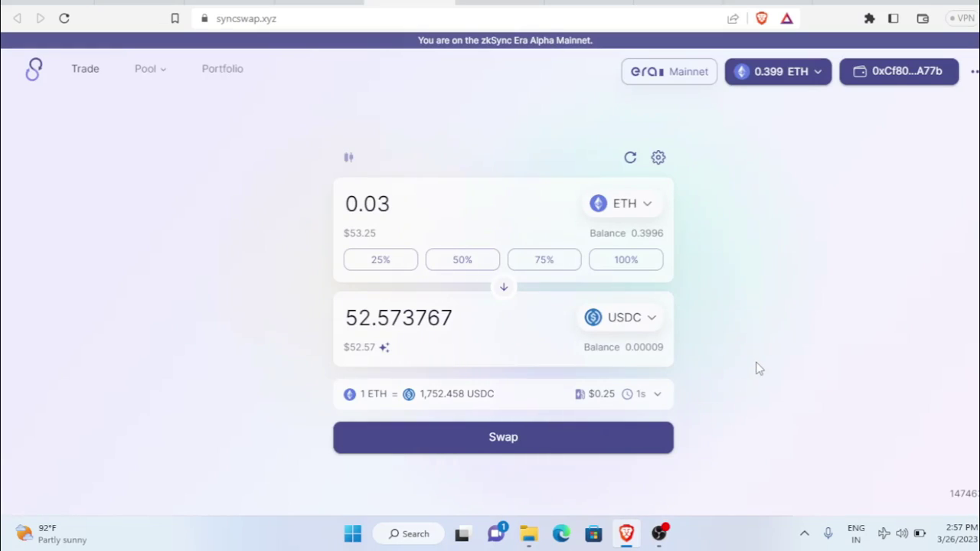
Check the connected account's recent SyncSwap transactions, close its details, and review the 0.03 ETH to USDC quote
click(658, 158)
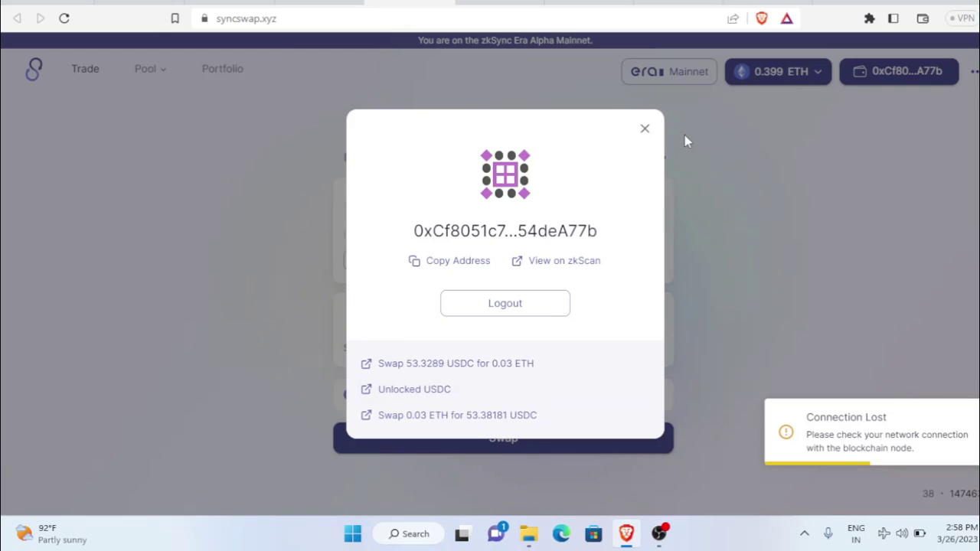
click(644, 129)
scroll(322, 288, down, 2)
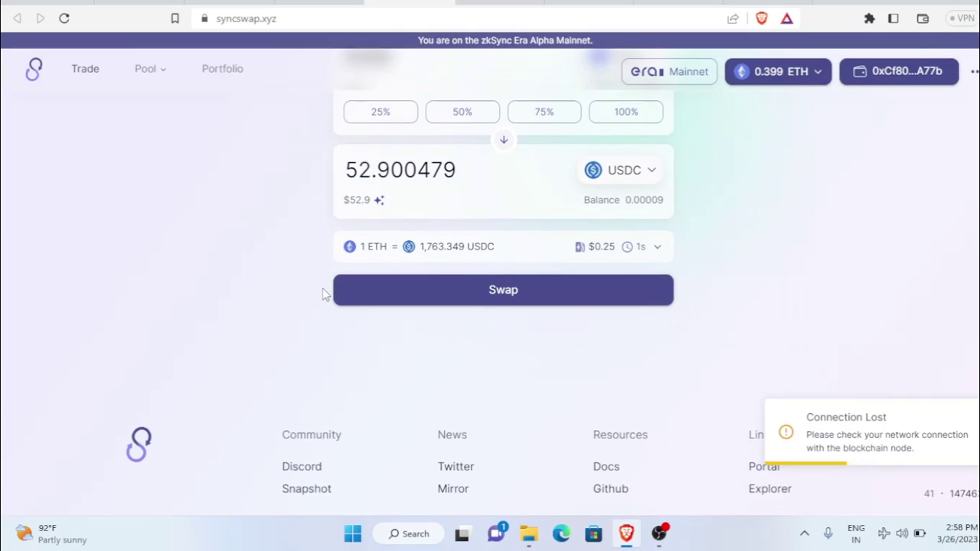
scroll(502, 290, up, 1)
mouse_move(605, 325)
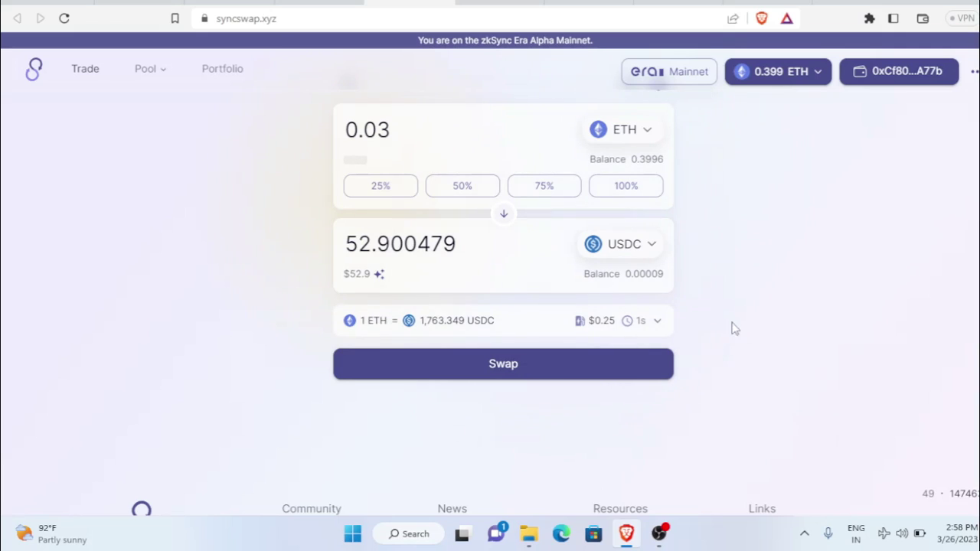
scroll(567, 326, up, 1)
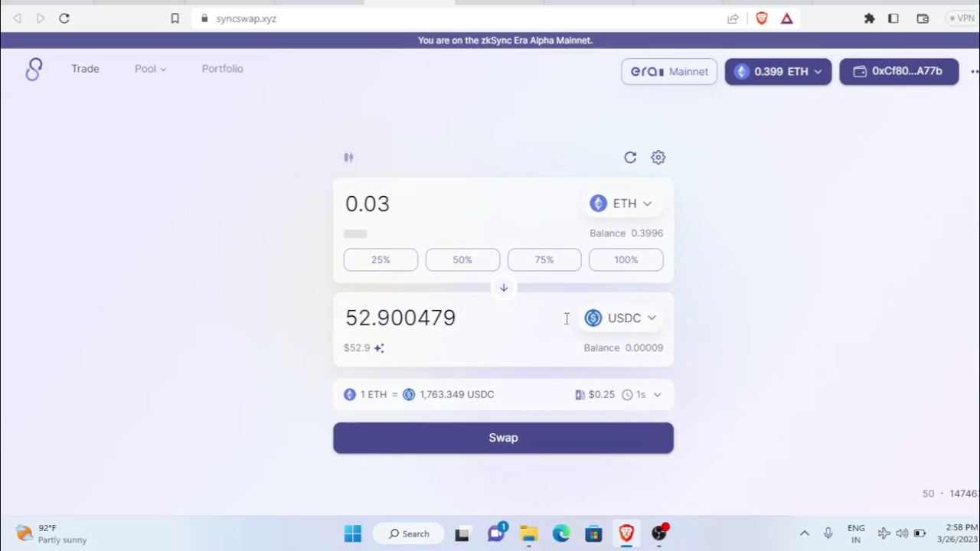
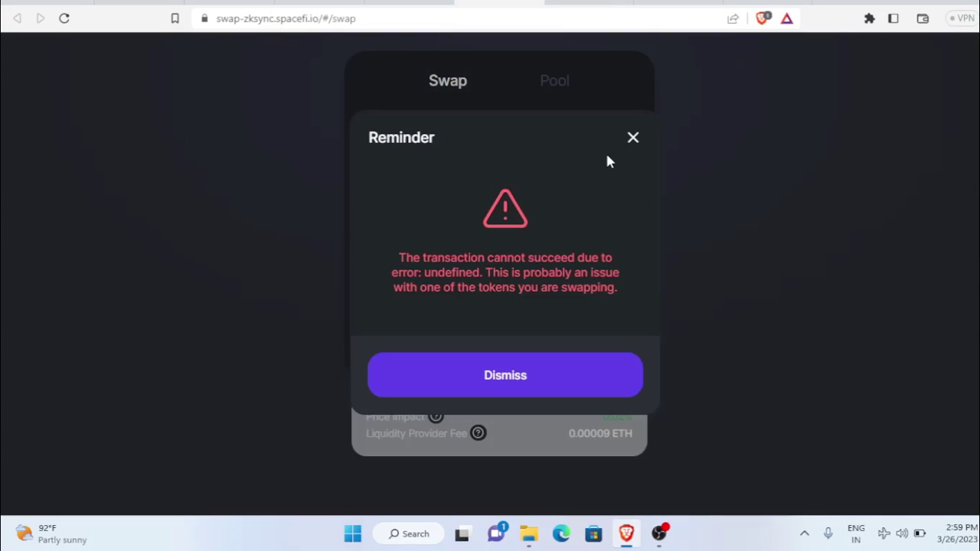
On SpaceFi, dismiss the error reminder and submit a swap of 0.03 ETH for USDC
click(633, 138)
scroll(494, 306, up, 3)
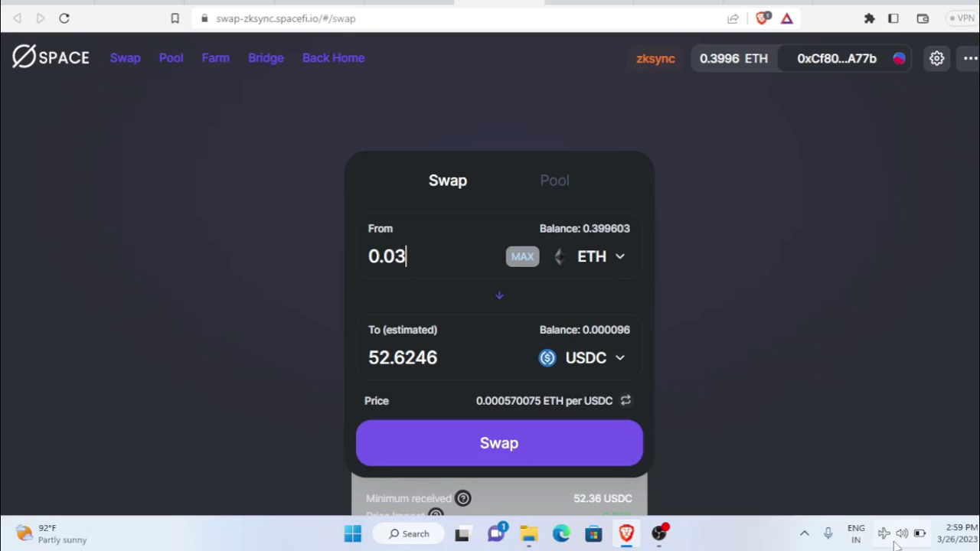
scroll(450, 392, down, 1)
click(538, 383)
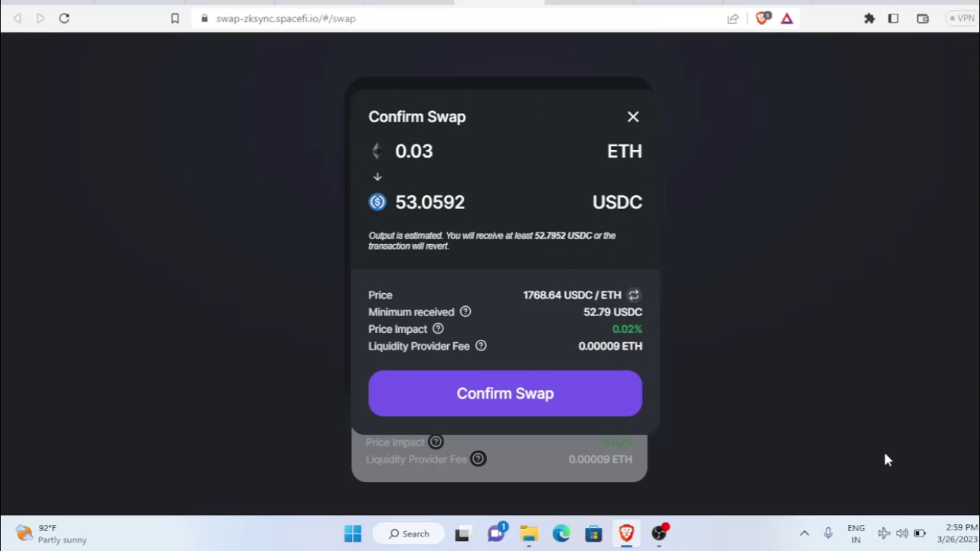
click(539, 394)
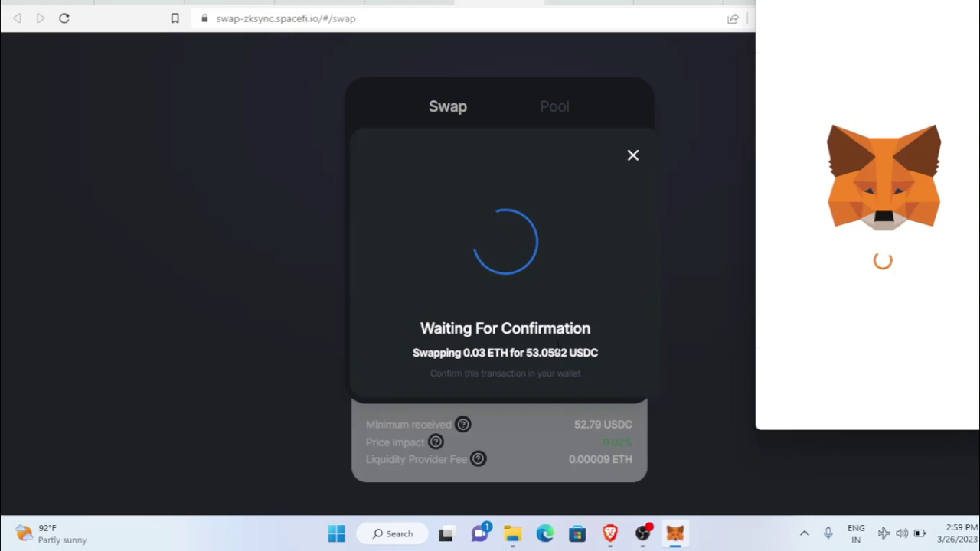
Approve the SpaceFi swap in MetaMask after checking its gas fee, and reverse the swap pair to USDC to ETH
double_click(961, 183)
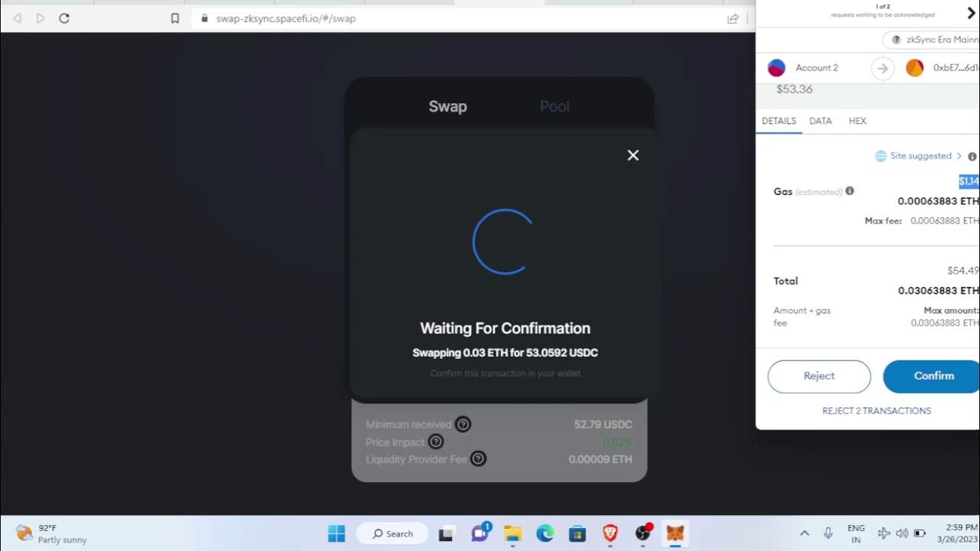
click(967, 382)
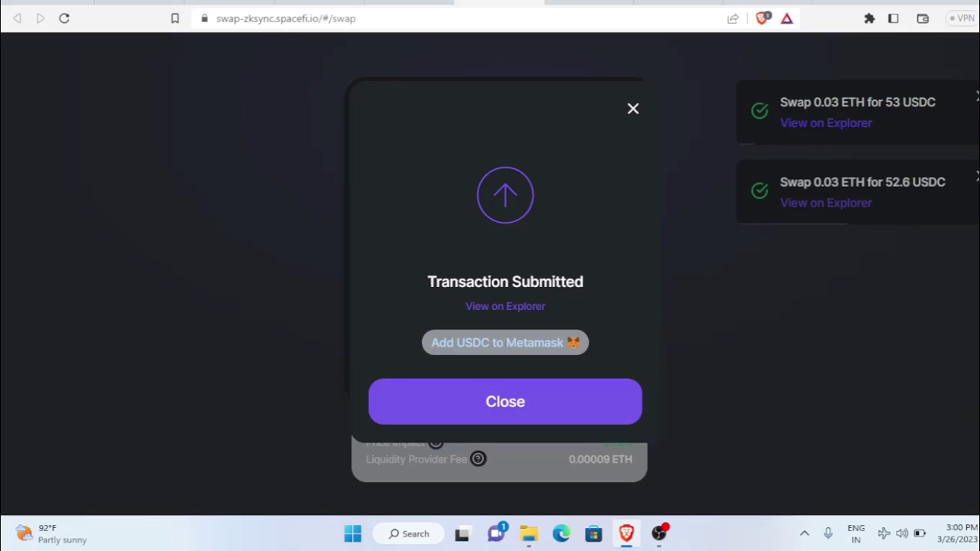
click(633, 109)
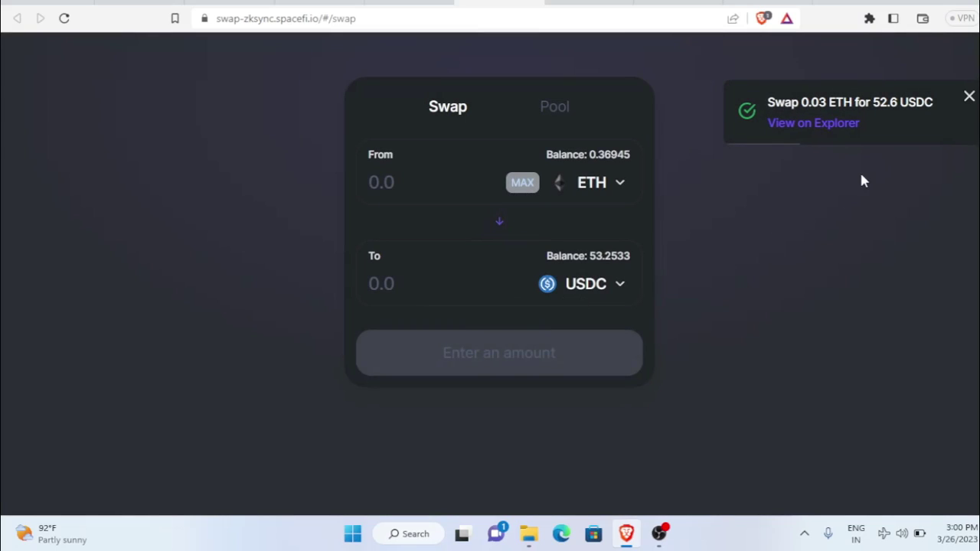
click(496, 222)
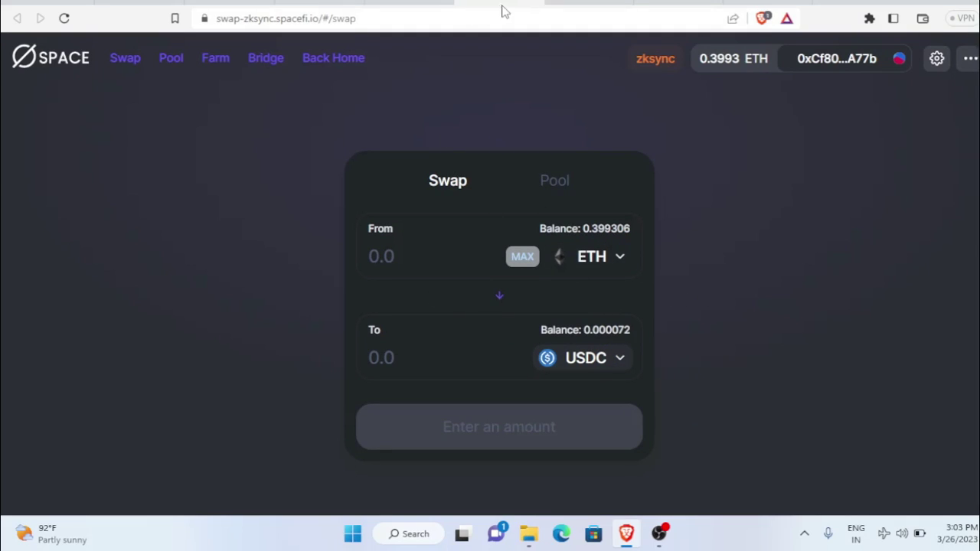
Switch to the Mute.Switch swap page and connect MetaMask Account 2 to it
click(590, 2)
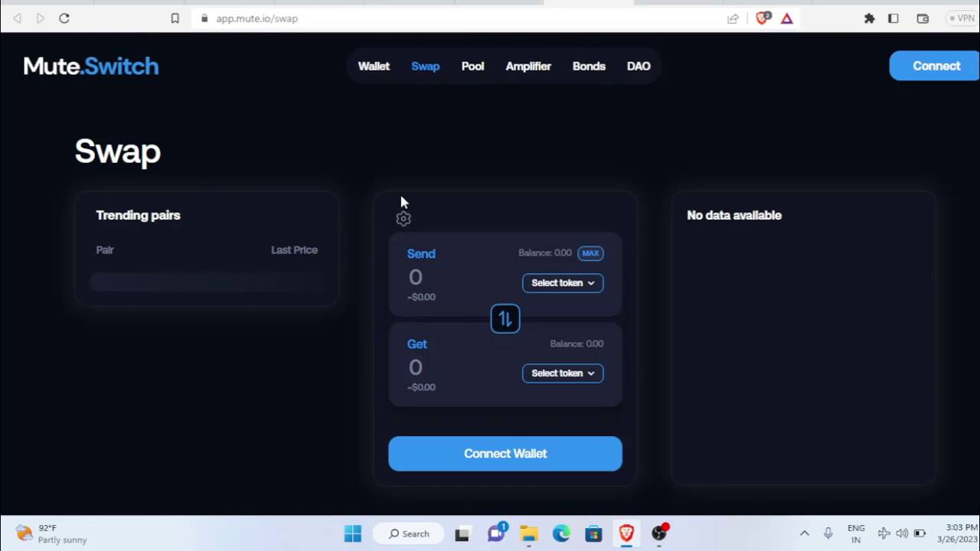
click(952, 75)
click(520, 208)
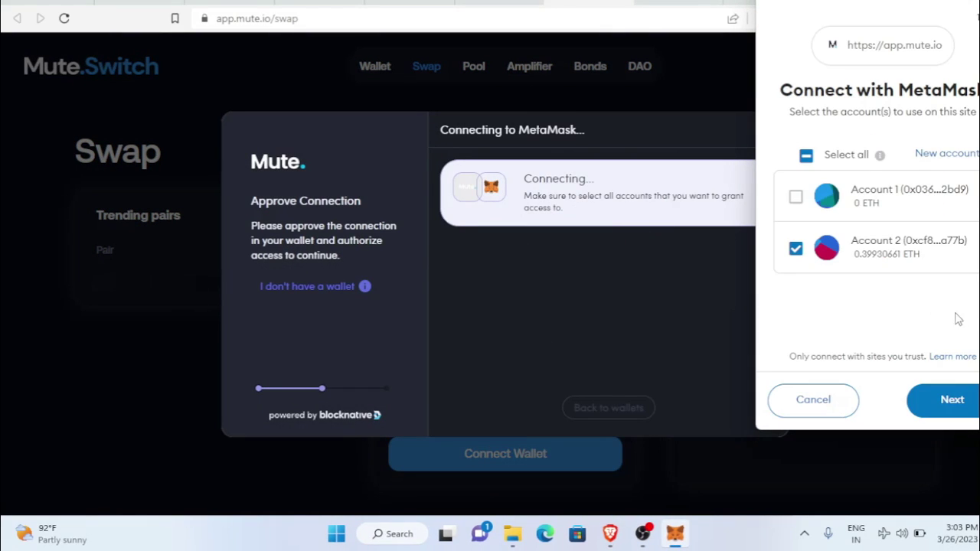
click(966, 412)
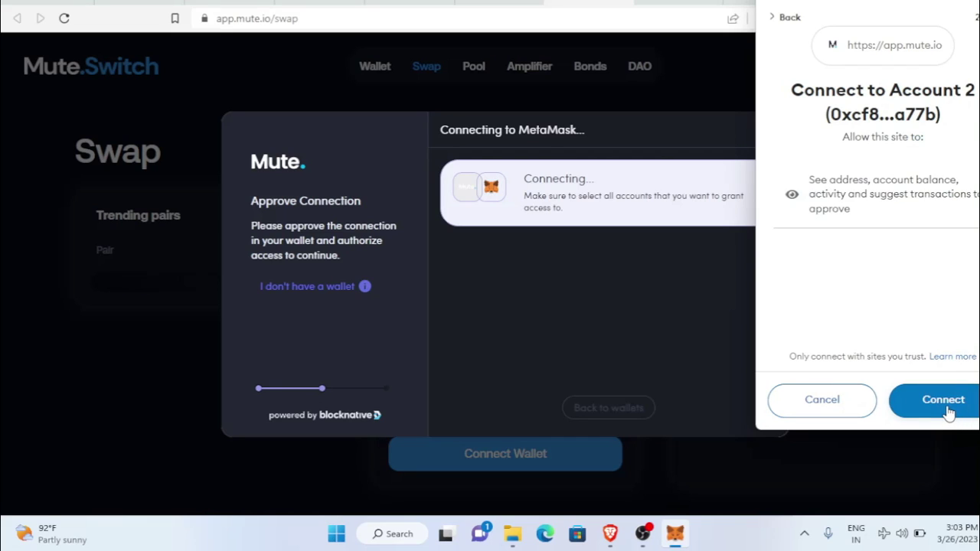
click(950, 412)
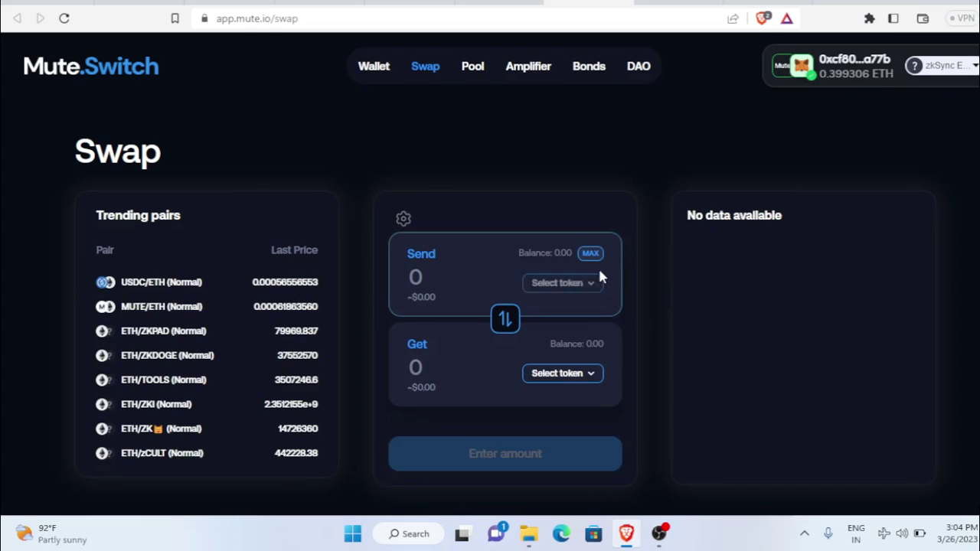
Set up a swap of 0.03 ETH for USDC on Mute.Switch and submit it to the wallet
click(547, 284)
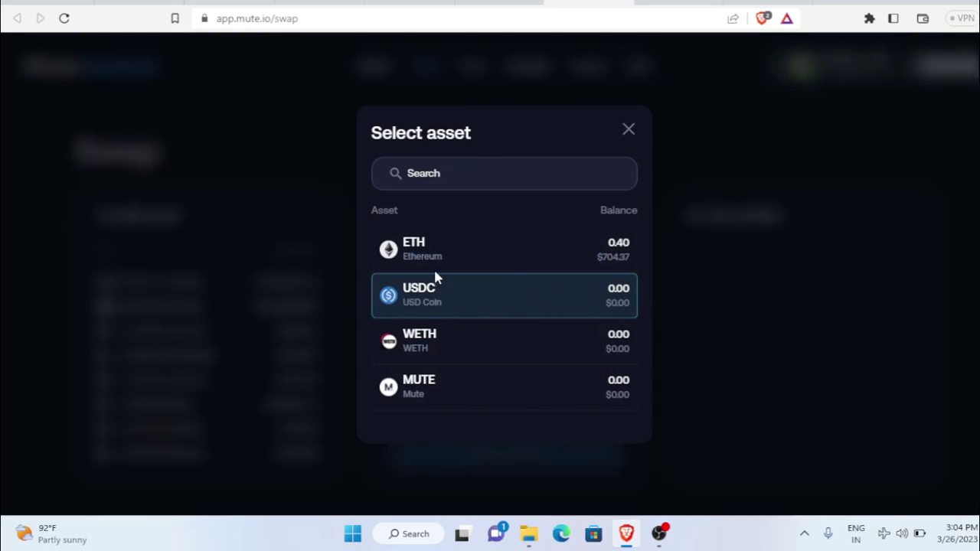
click(446, 260)
click(570, 374)
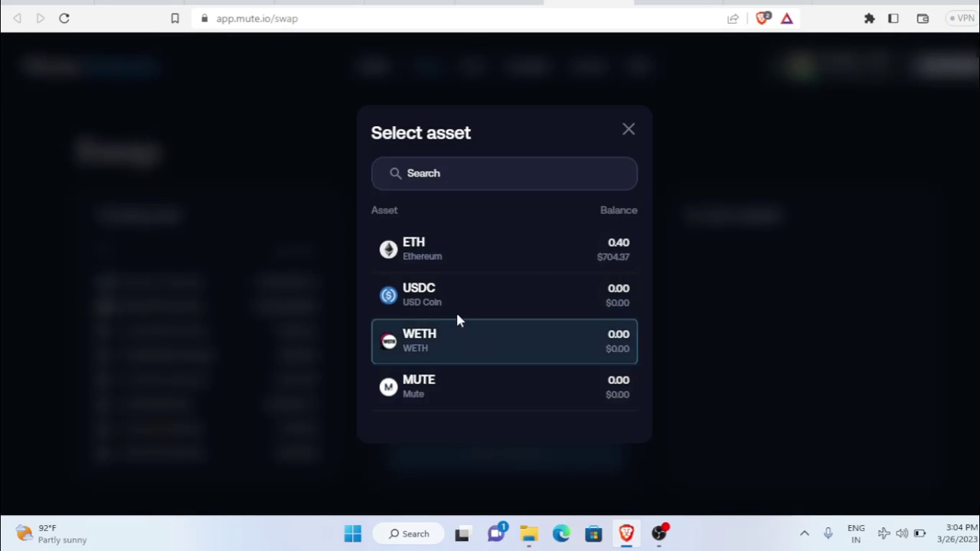
click(549, 321)
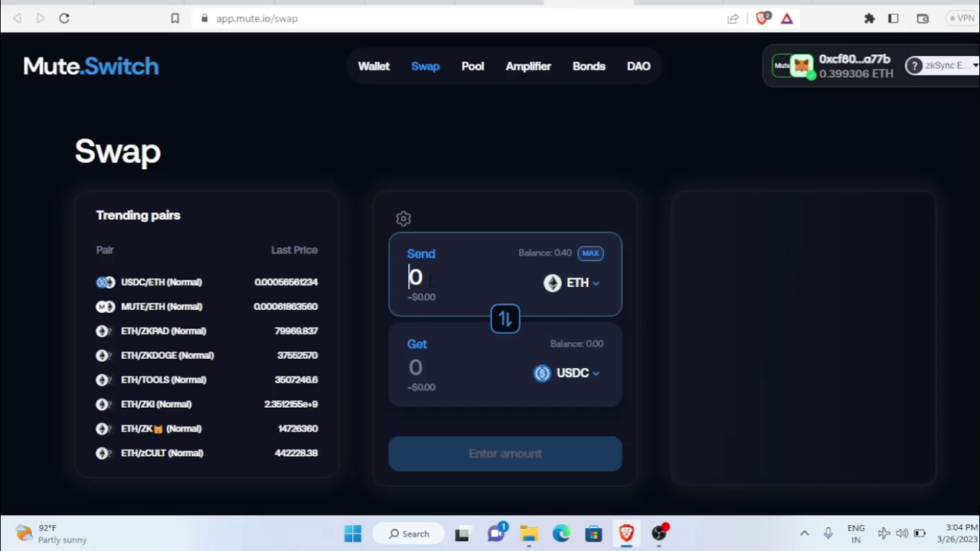
text(0.)
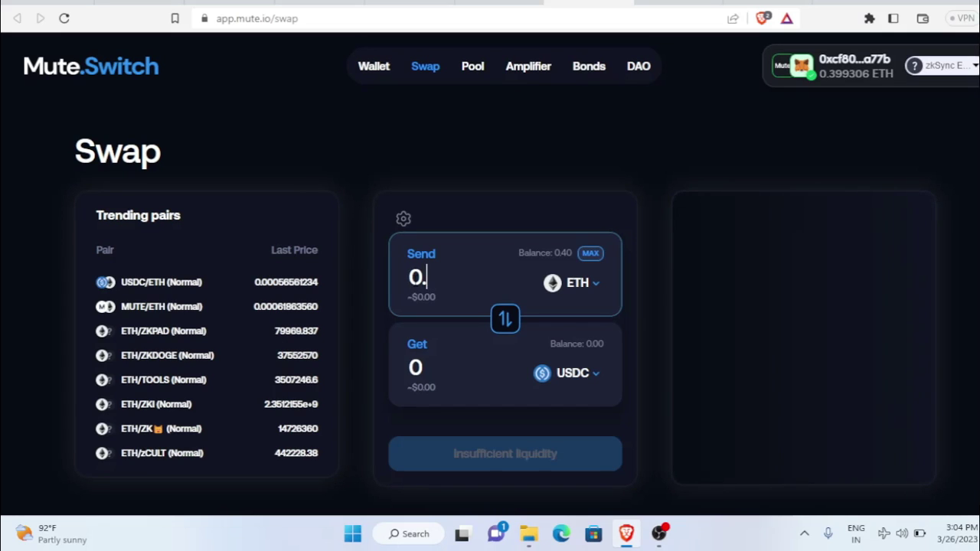
text(03)
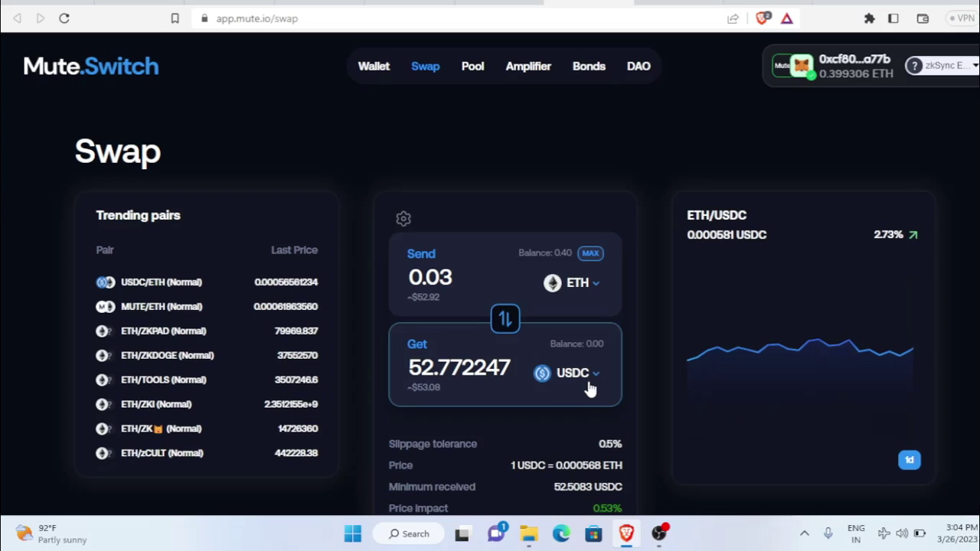
scroll(589, 389, down, 2)
click(574, 464)
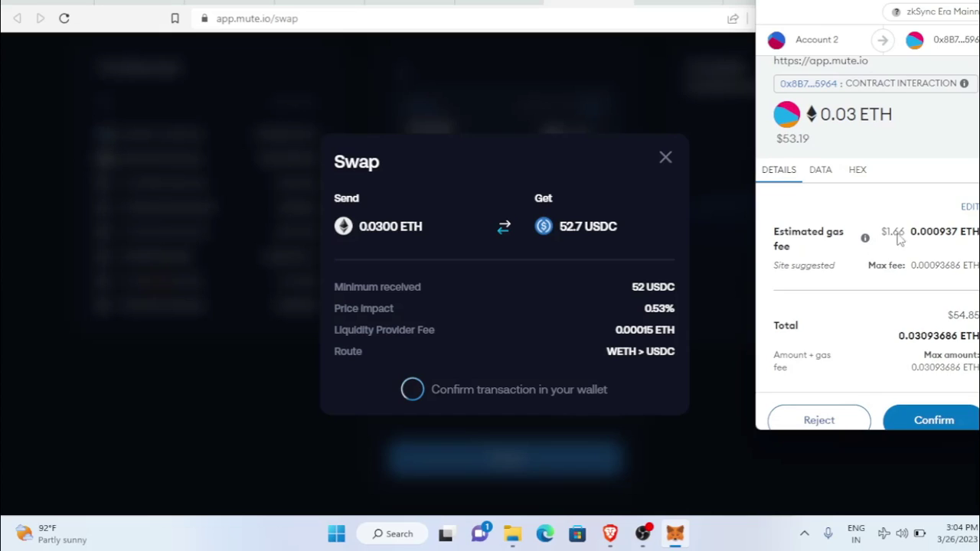
Check the estimated gas fee in MetaMask, confirm the Mute.Switch swap, and close the swap summary
scroll(900, 240, down, 1)
drag(881, 211, 911, 214)
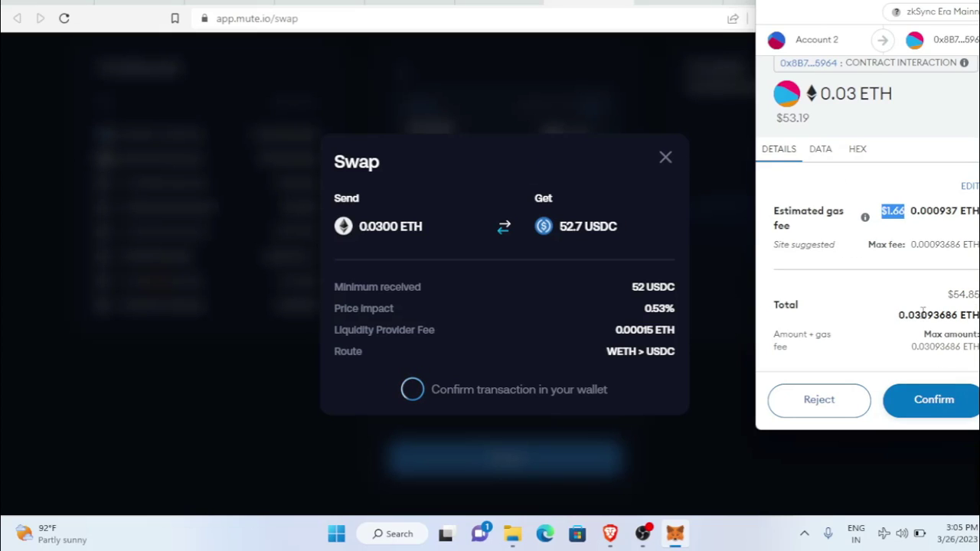
click(948, 409)
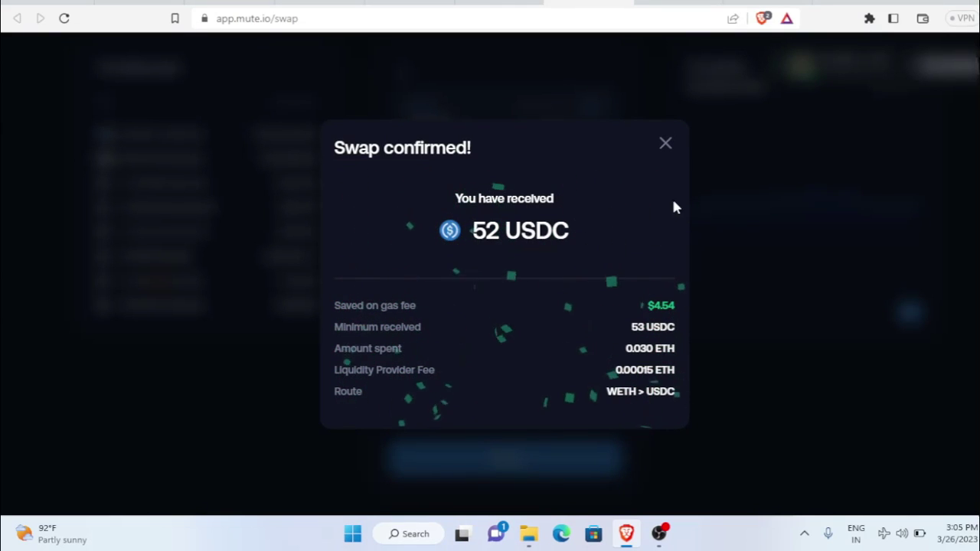
click(665, 143)
Switch to Mint Square, open its top collections on zkSync Era, and connect the wallet
click(762, 3)
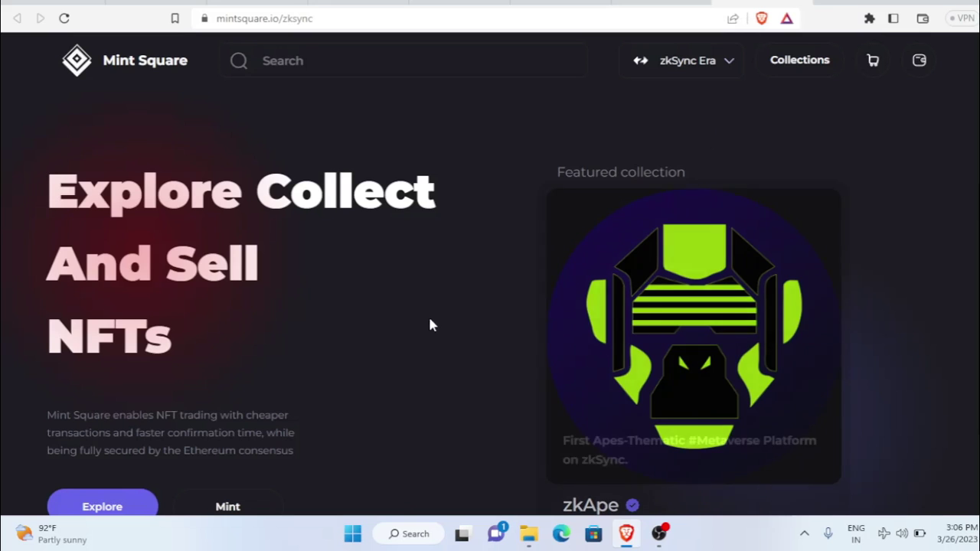
scroll(394, 256, down, 2)
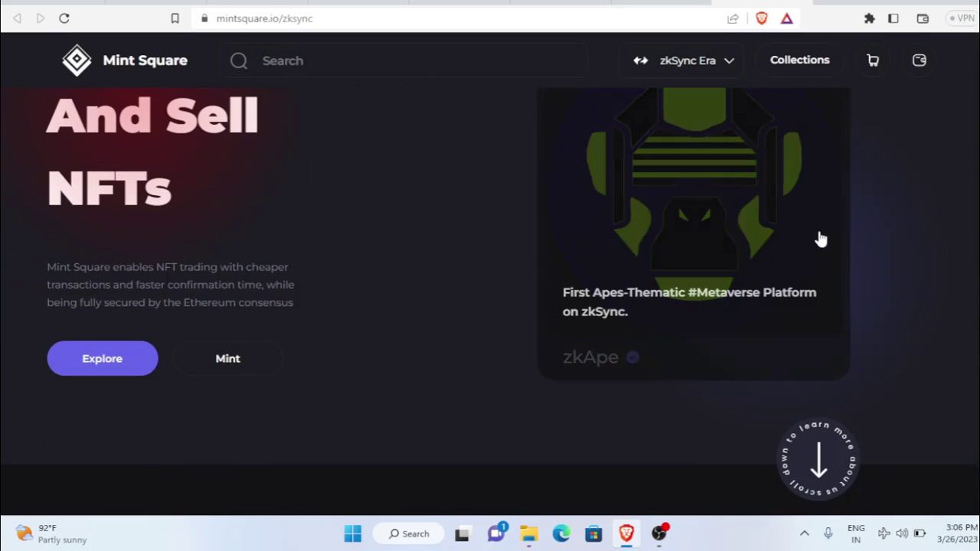
scroll(332, 345, up, 2)
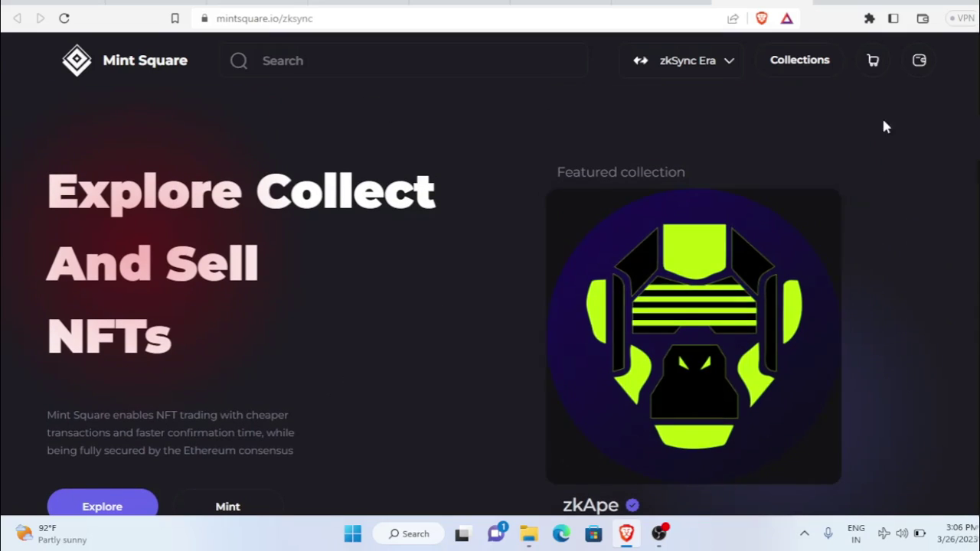
click(800, 60)
click(920, 61)
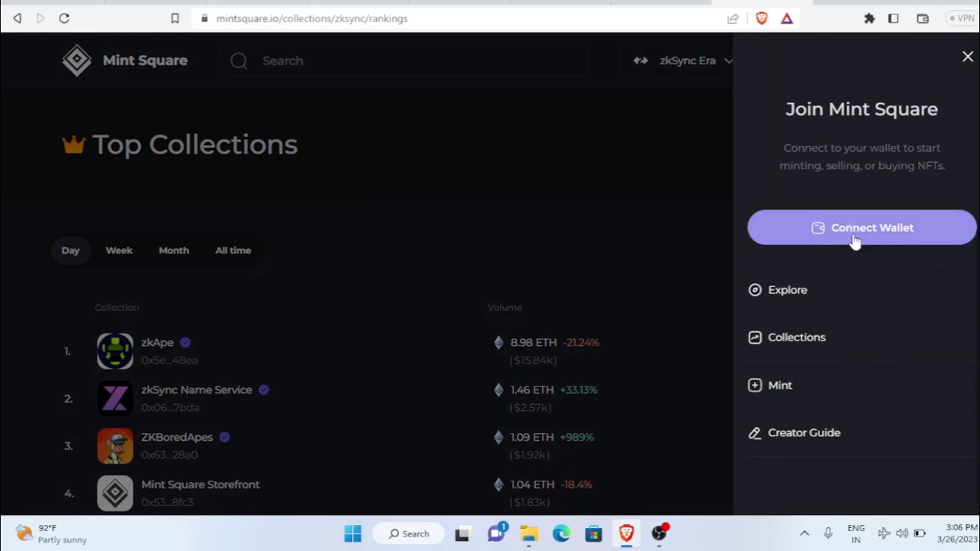
click(853, 239)
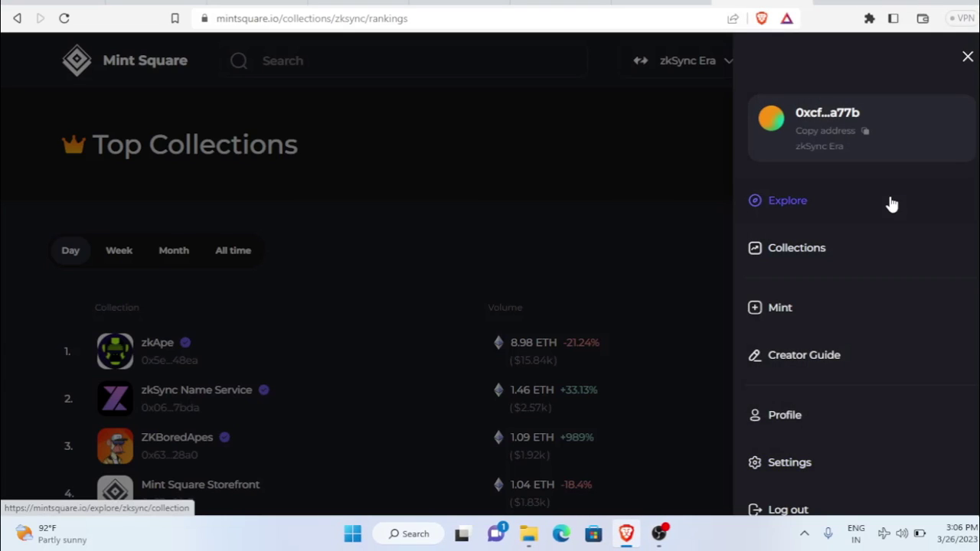
scroll(918, 267, down, 1)
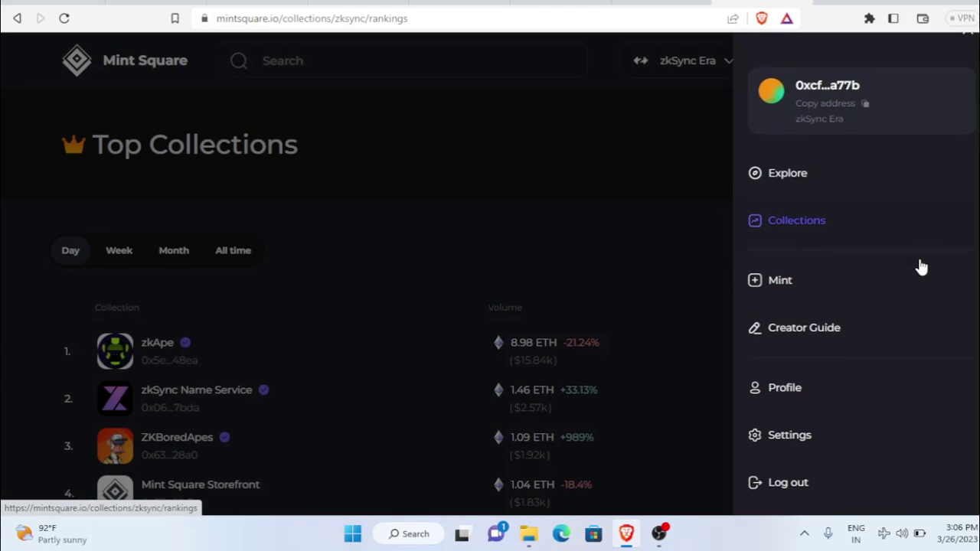
scroll(921, 268, up, 1)
click(479, 194)
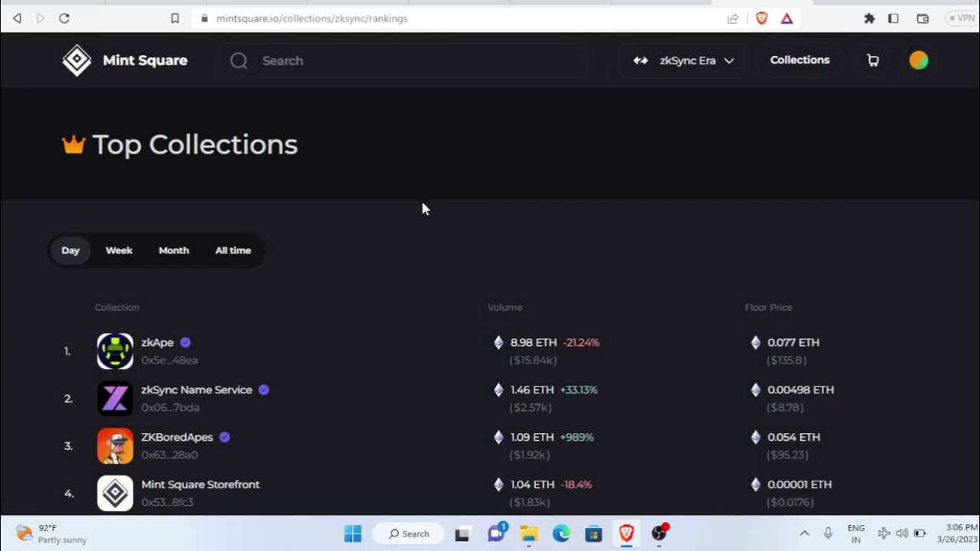
Return to the Mint Square home page and open the form for minting a new NFT
click(140, 64)
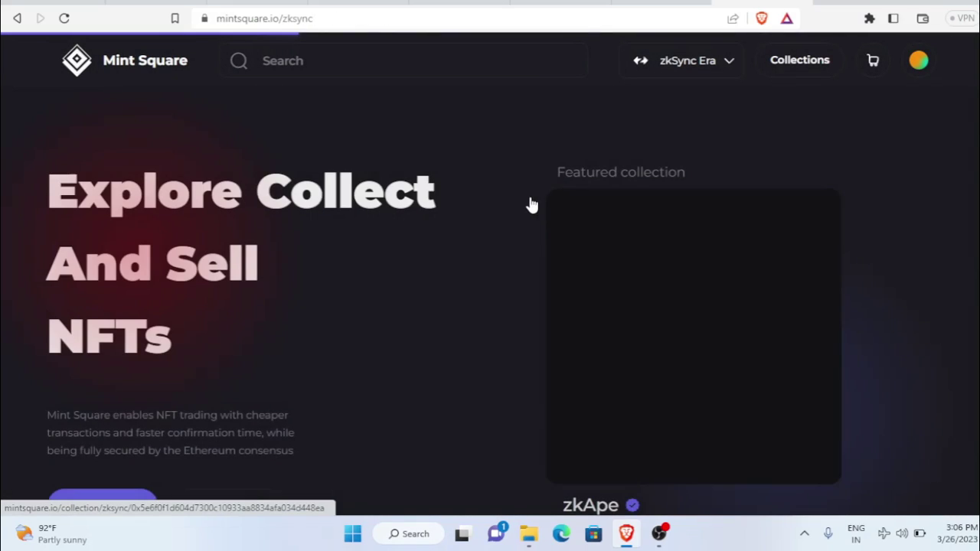
scroll(495, 257, down, 2)
scroll(495, 257, down, 3)
click(225, 211)
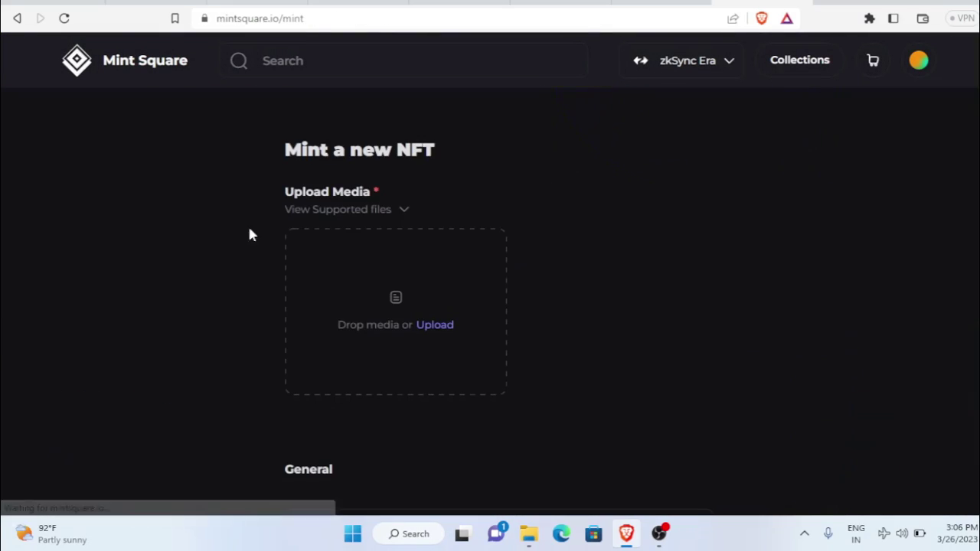
scroll(493, 327, down, 2)
scroll(521, 337, up, 2)
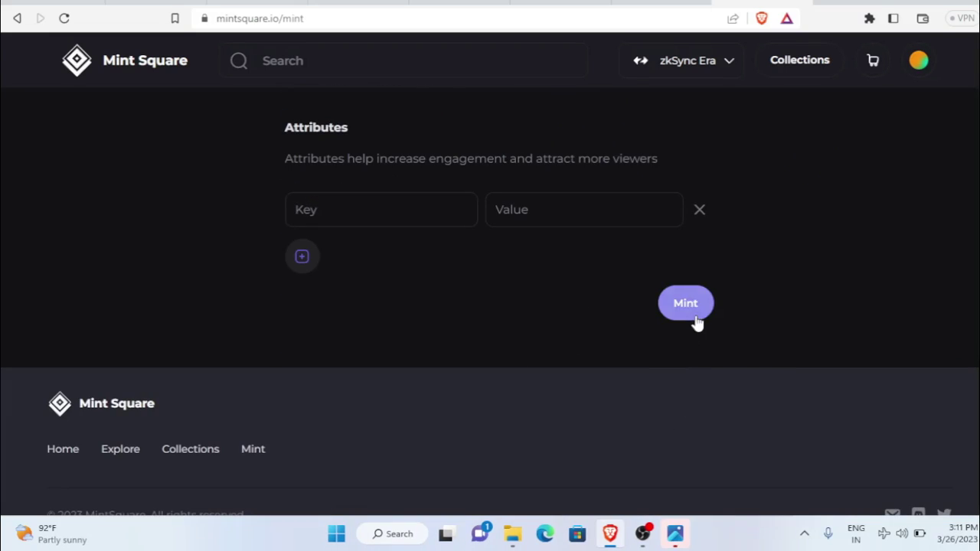
Submit the Chennai Marketer image for minting as an NFT and confirm it in MetaMask after checking the gas fee
click(693, 317)
scroll(770, 359, up, 5)
scroll(772, 361, up, 3)
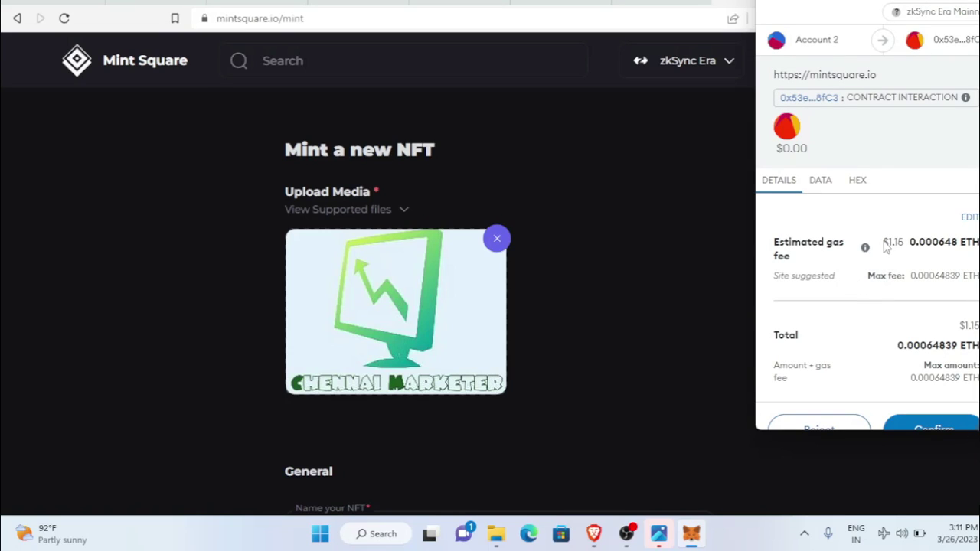
drag(885, 242, 905, 244)
scroll(956, 257, down, 1)
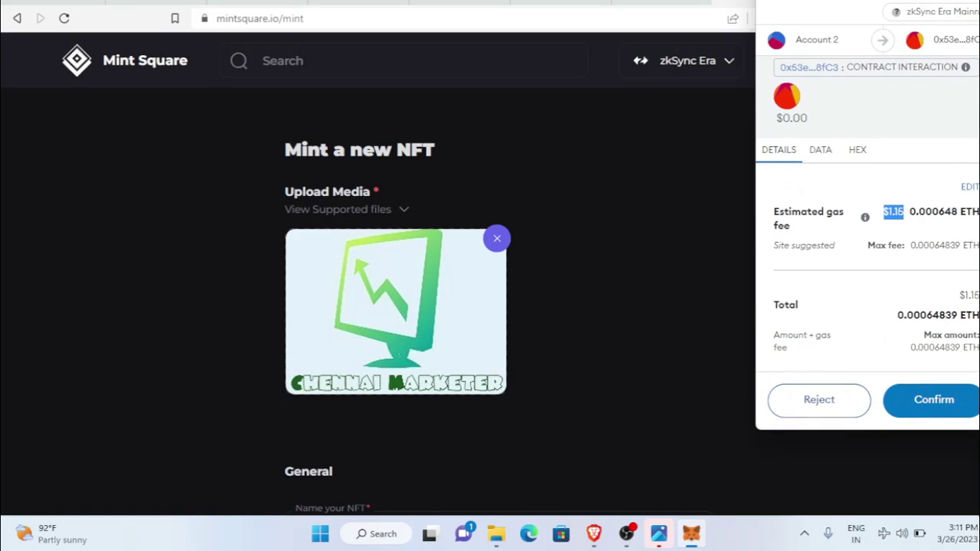
click(923, 401)
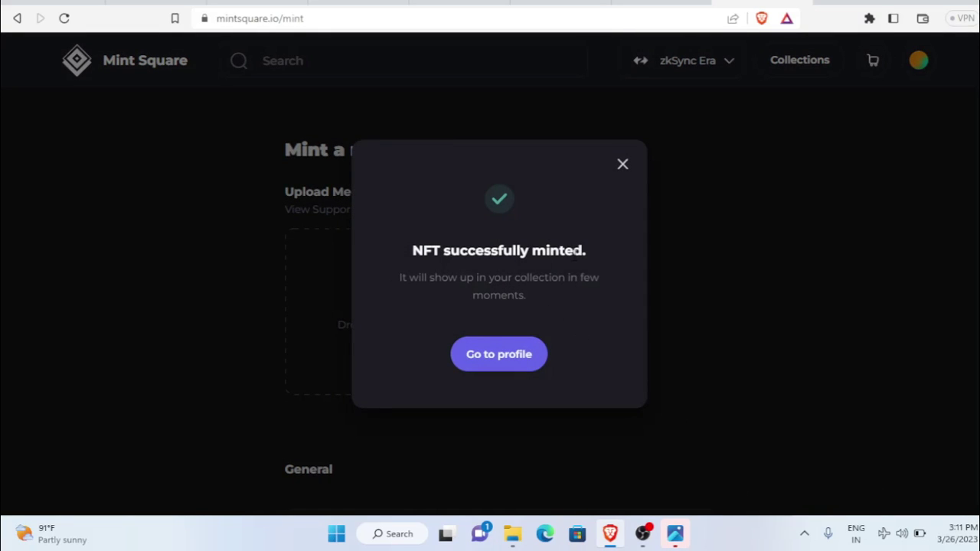
View the minted NFT in the Mint Square profile and review the account's latest transactions in the zkSync Era explorer
click(523, 368)
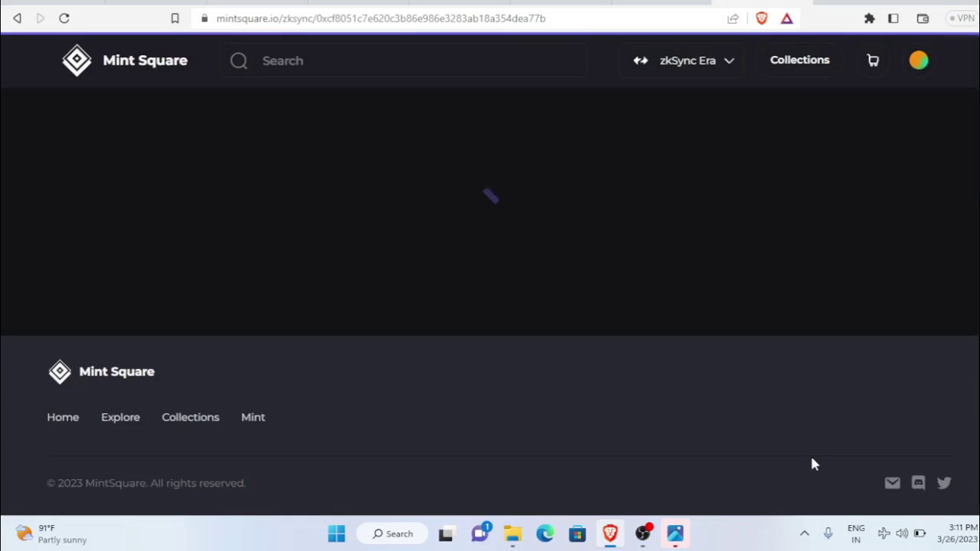
scroll(690, 317, down, 4)
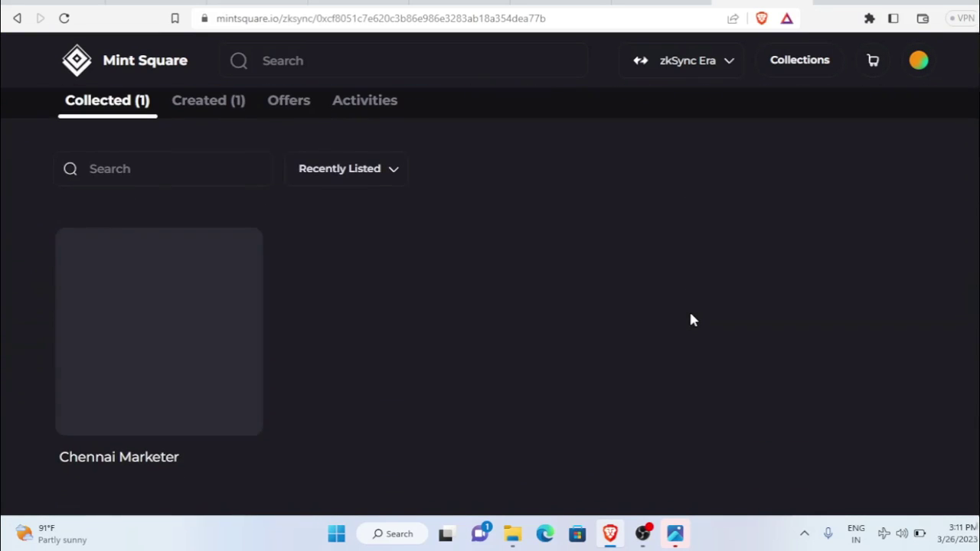
scroll(223, 386, up, 3)
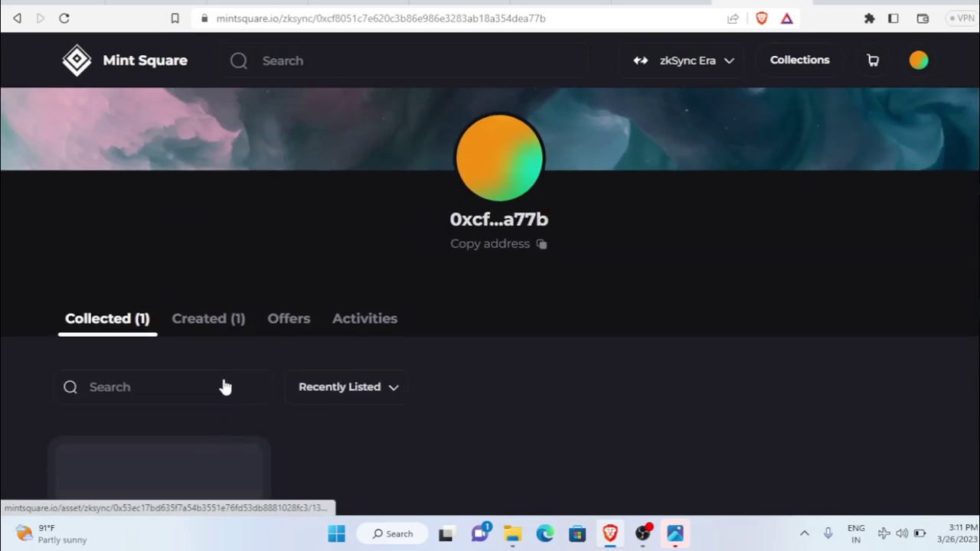
scroll(222, 385, down, 5)
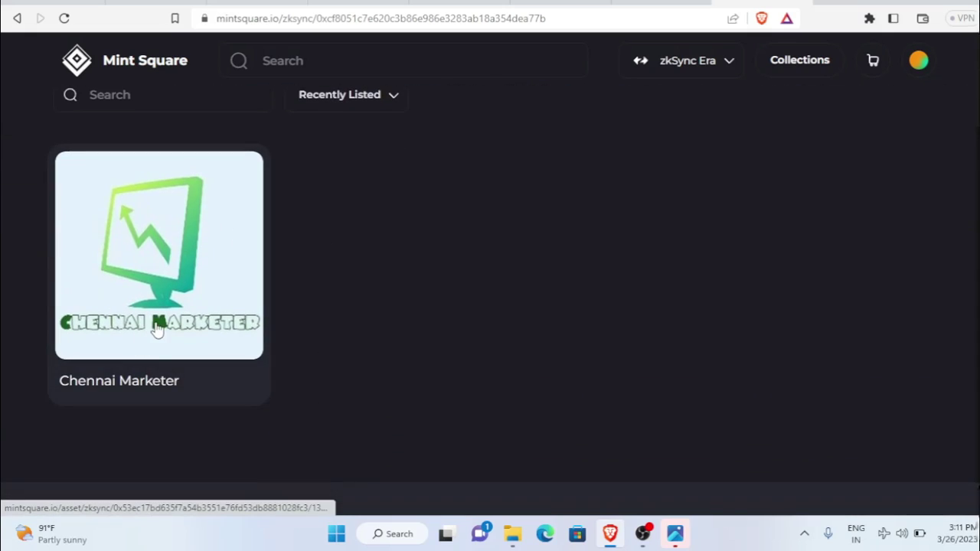
scroll(157, 329, up, 5)
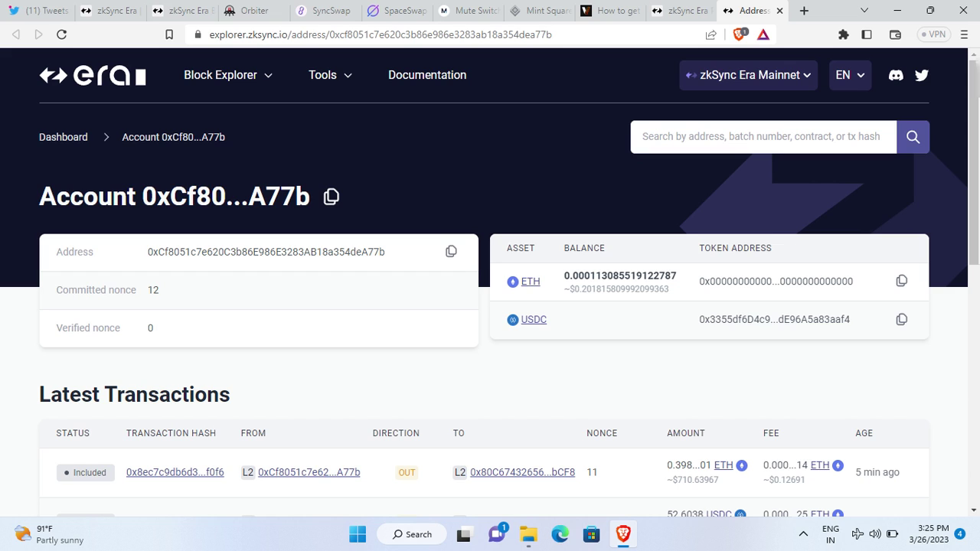
scroll(490, 283, down, 5)
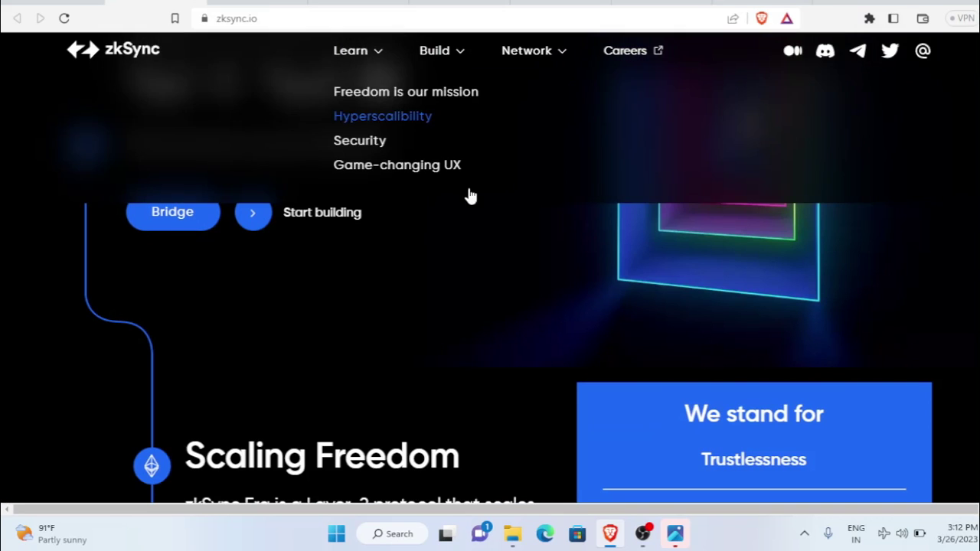
scroll(494, 223, up, 2)
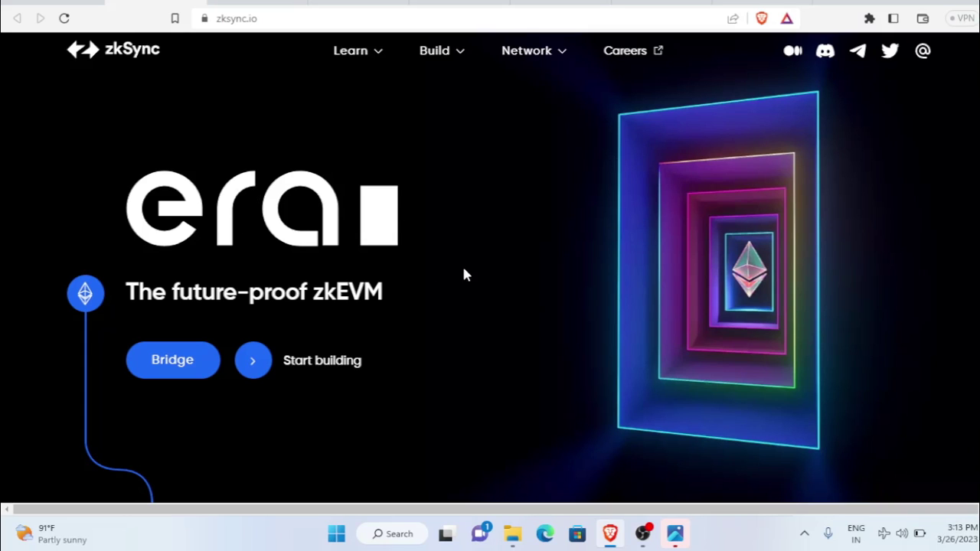
scroll(445, 282, down, 3)
scroll(445, 282, up, 3)
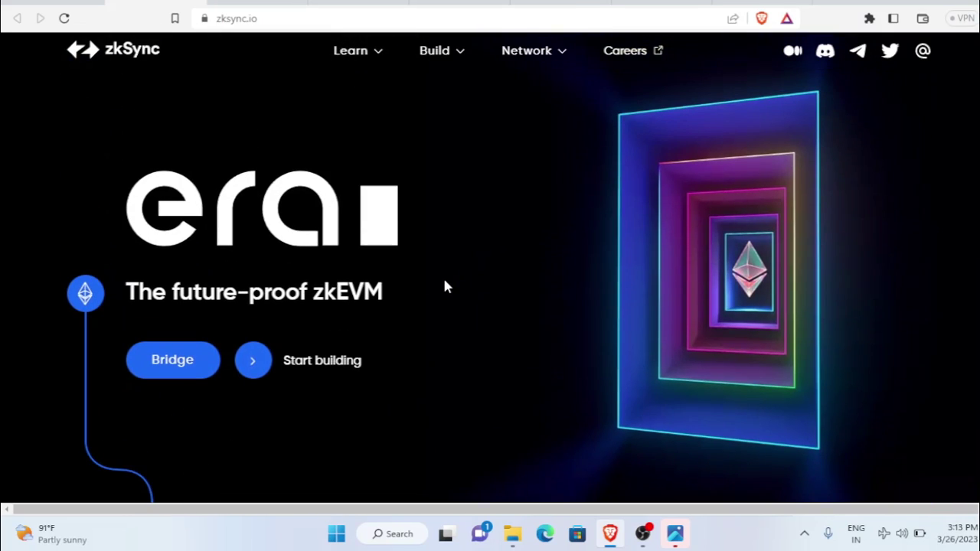